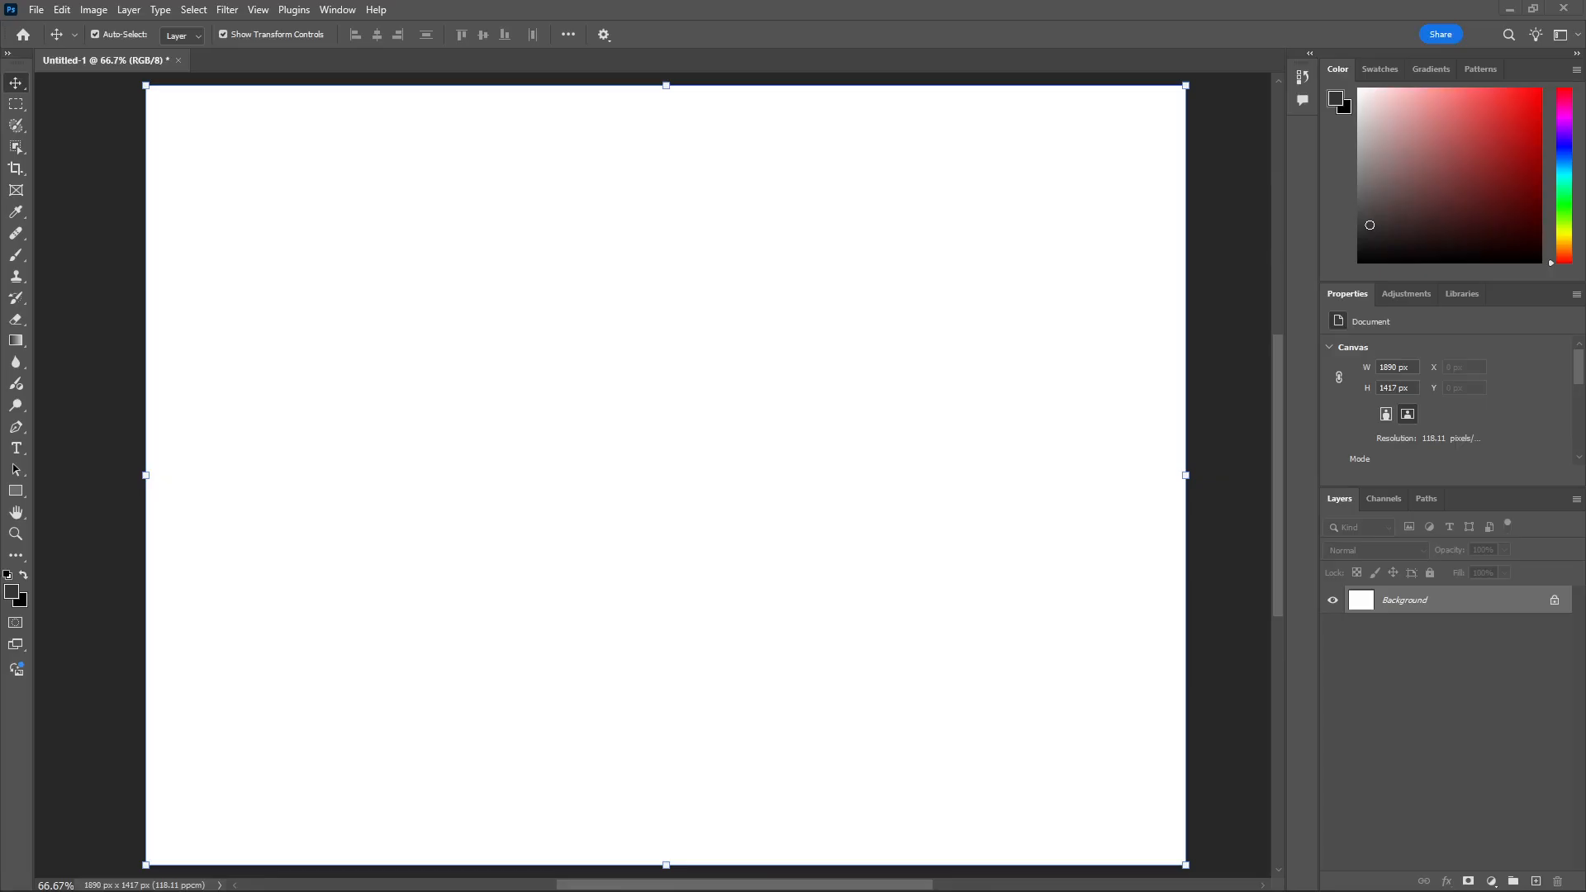
left_click(791, 7)
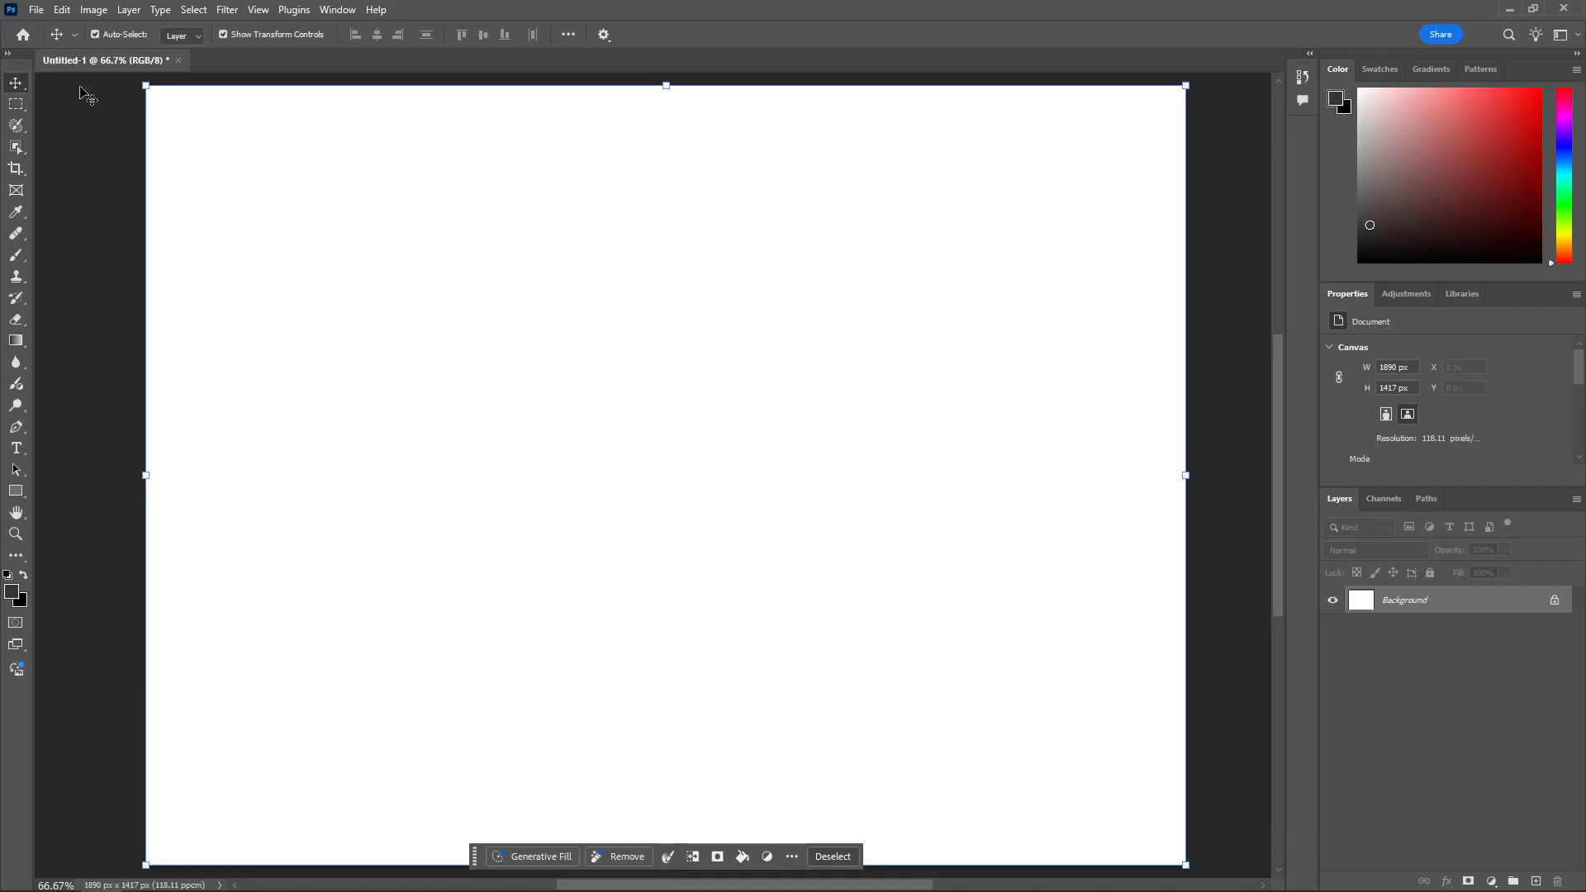
left_click(39, 10)
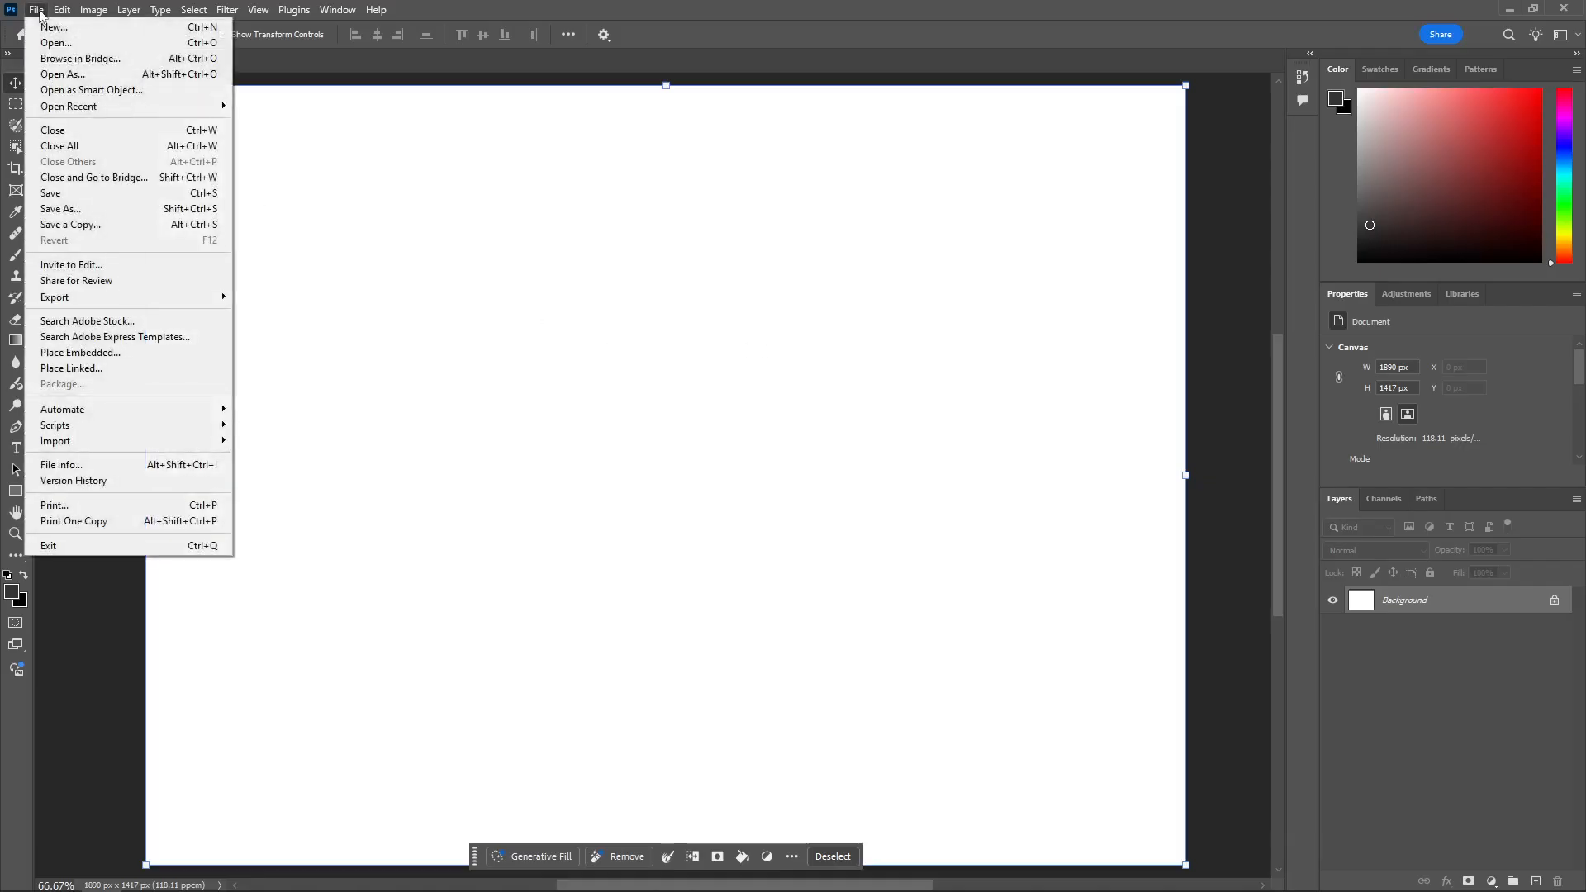
left_click(37, 11)
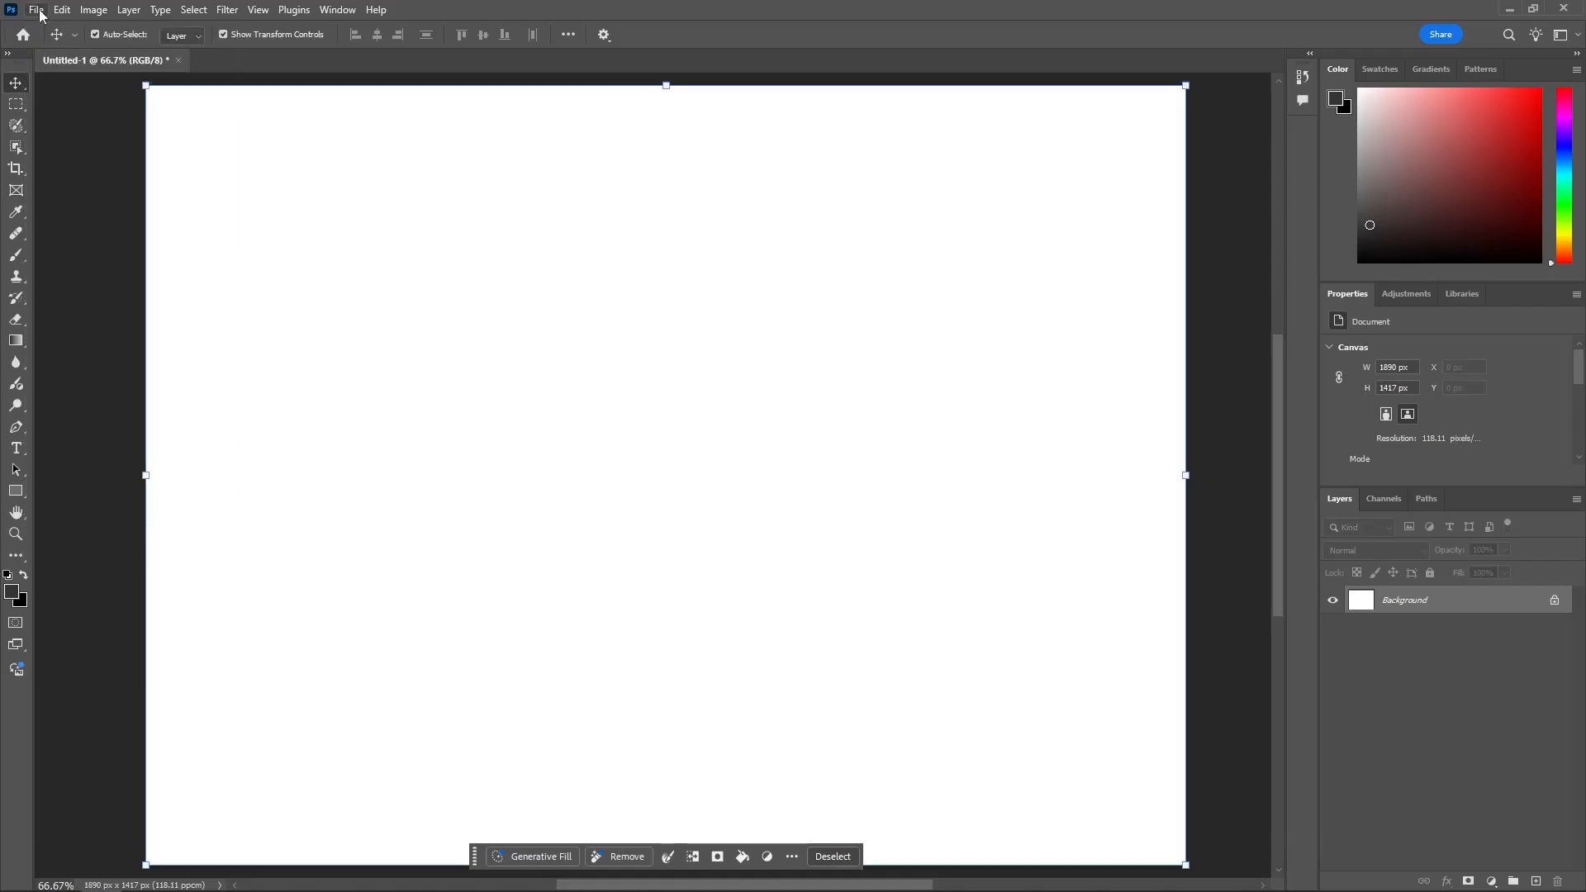
left_click(39, 13)
left_click(63, 27)
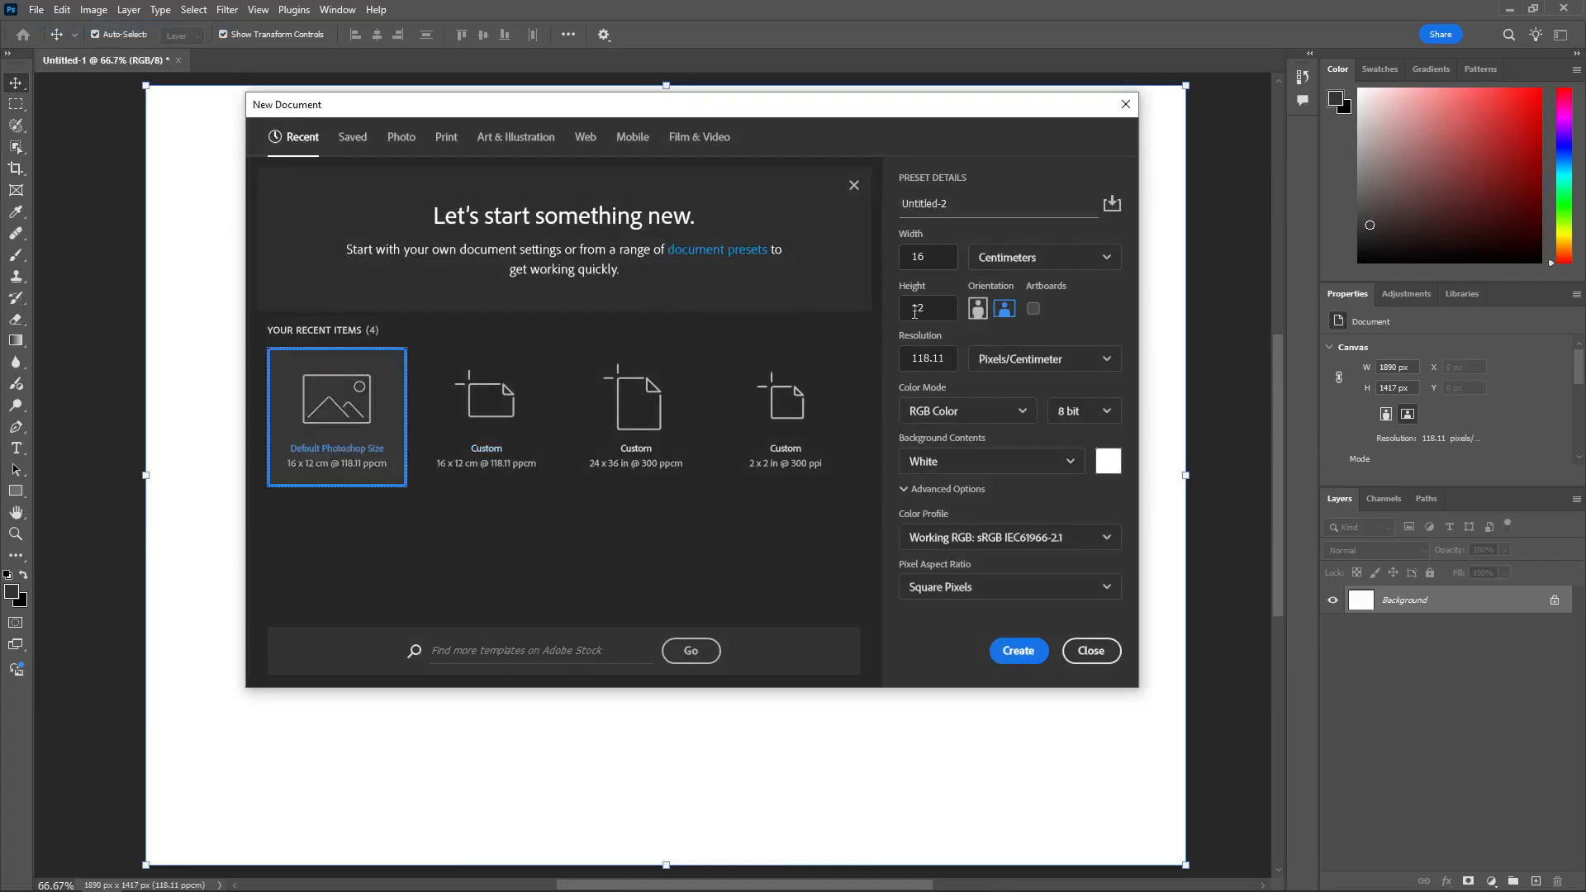
left_click(1089, 661)
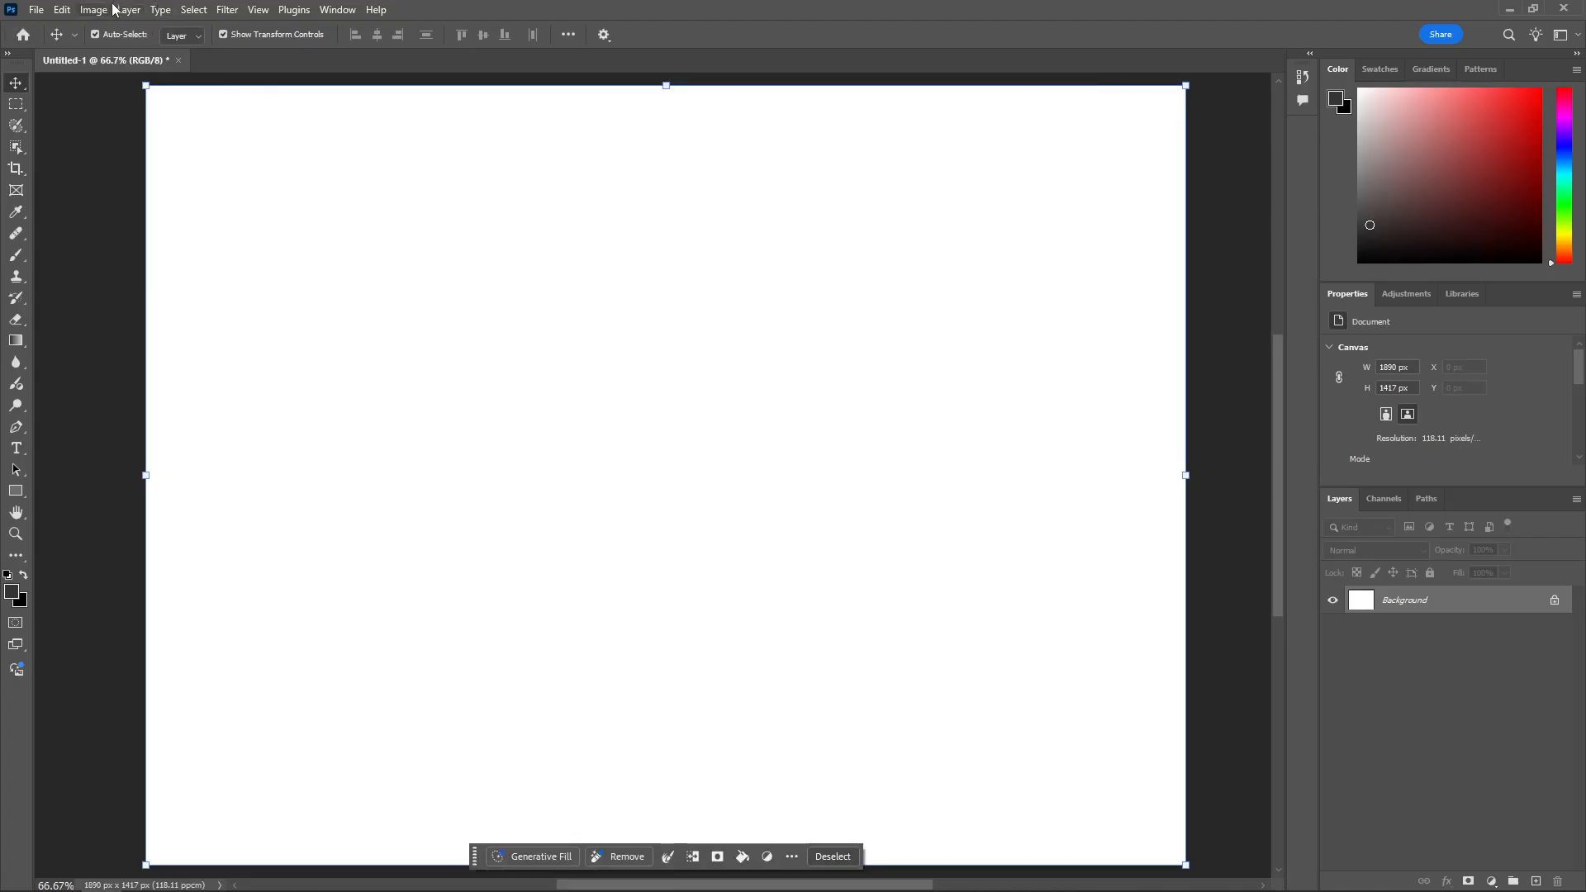
Fill the Background layer with 50% Gray in Normal mode at 100% opacity
left_click(70, 9)
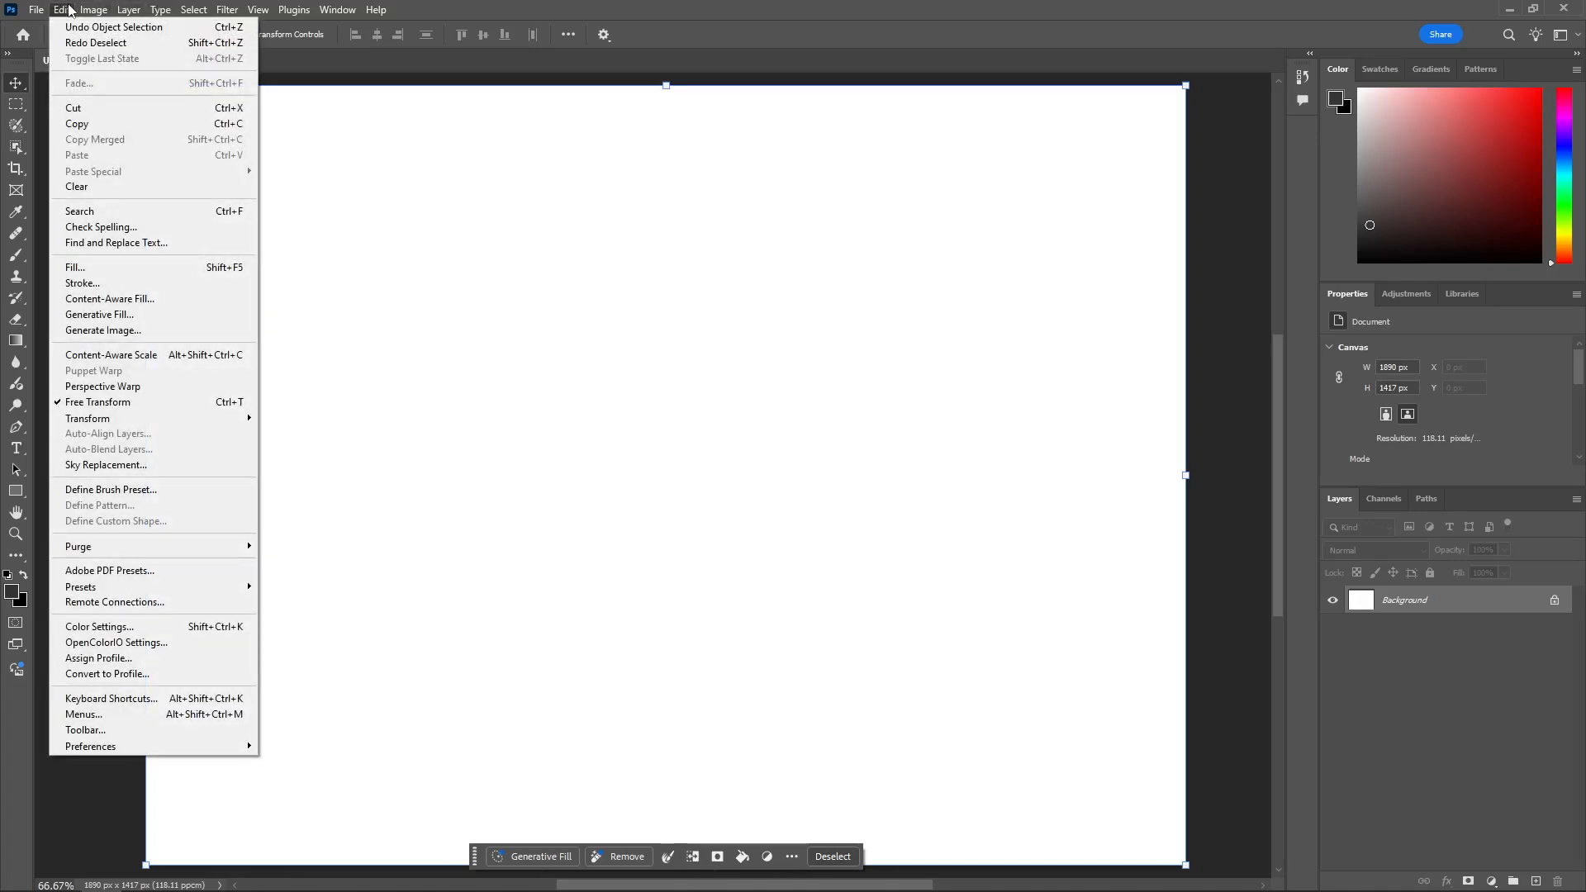
left_click(143, 271)
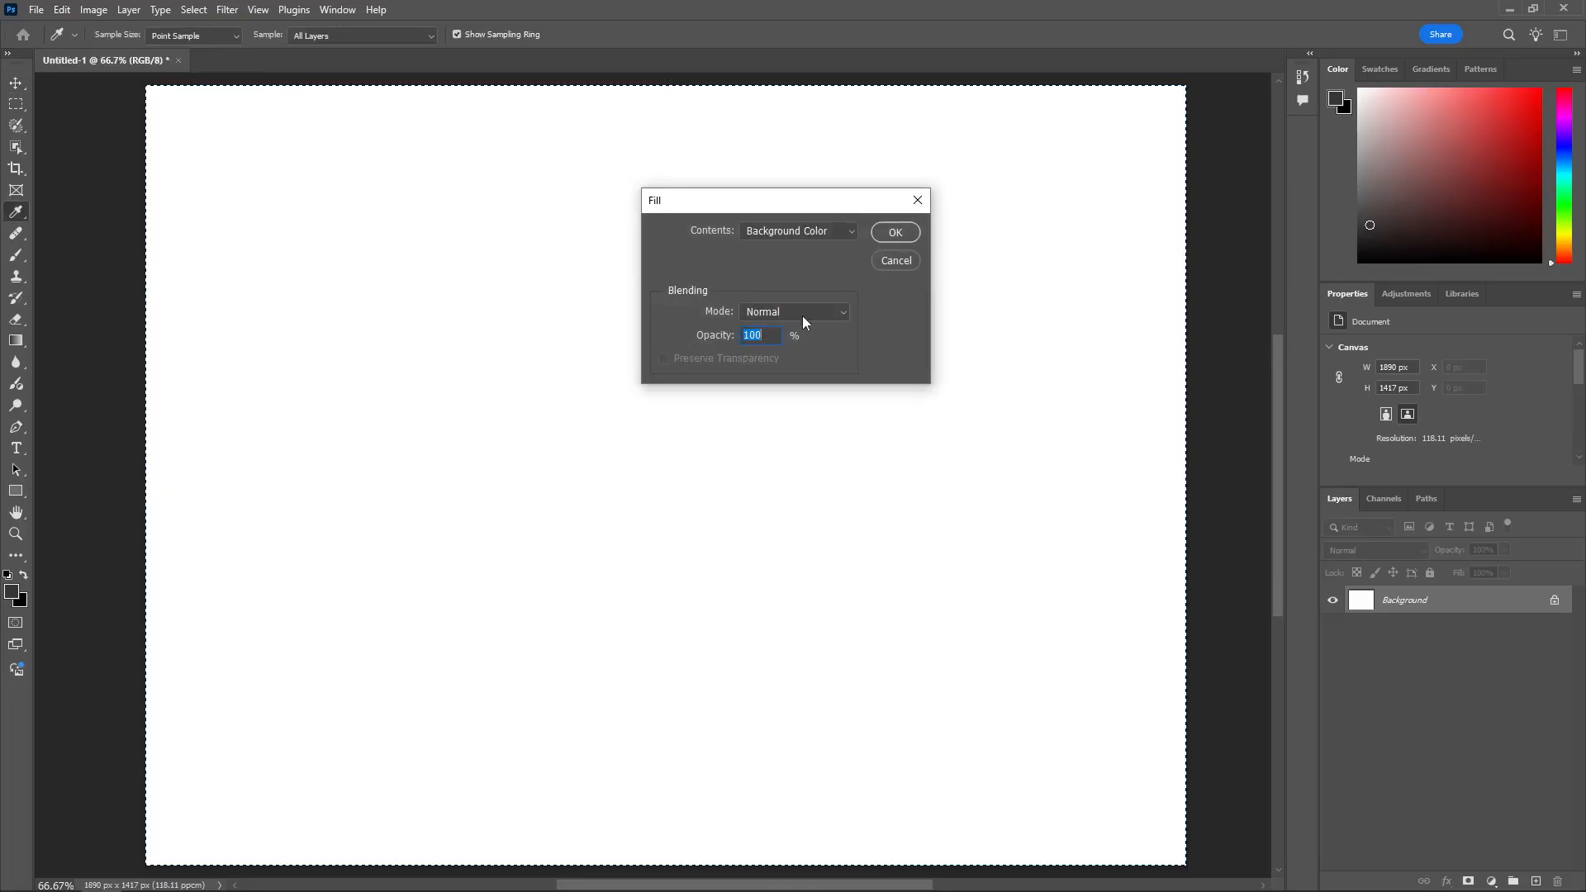
left_click(831, 238)
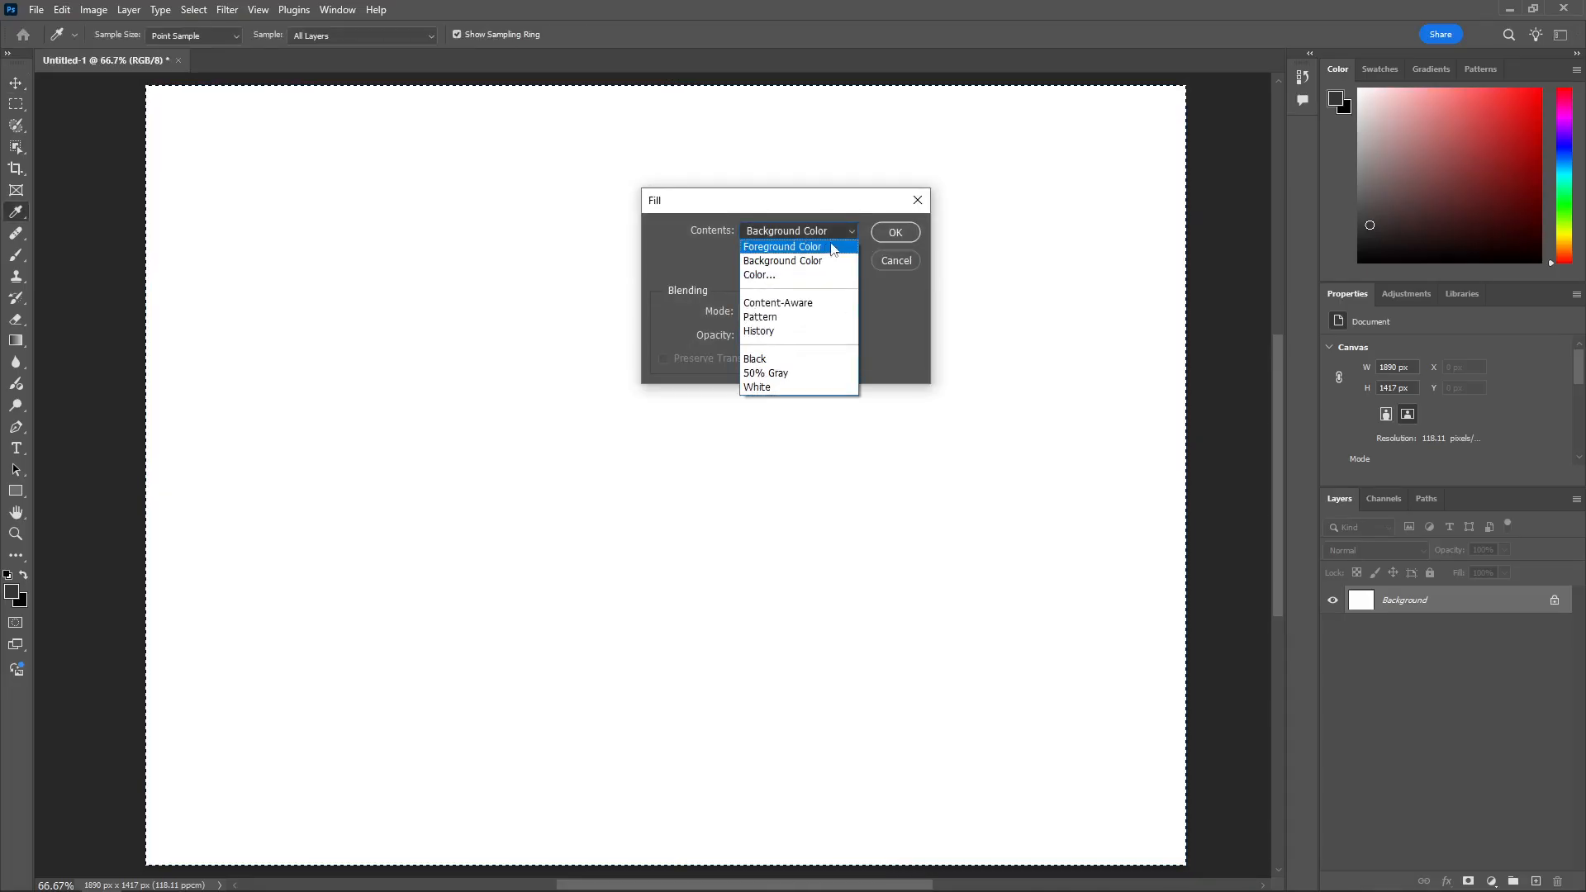
left_click(785, 376)
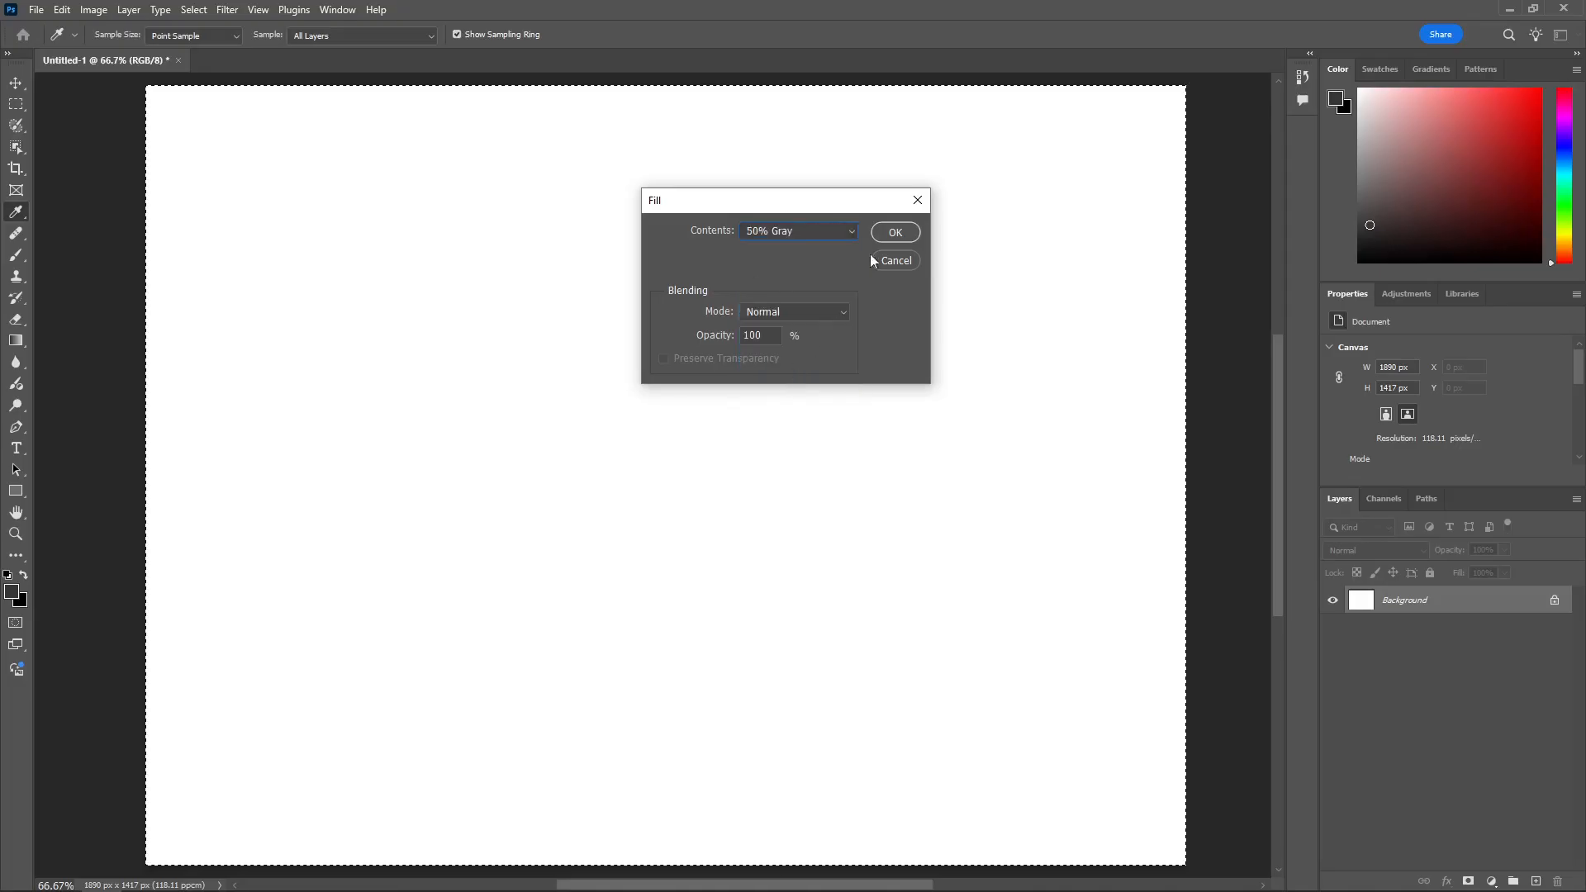
left_click(895, 232)
key("v")
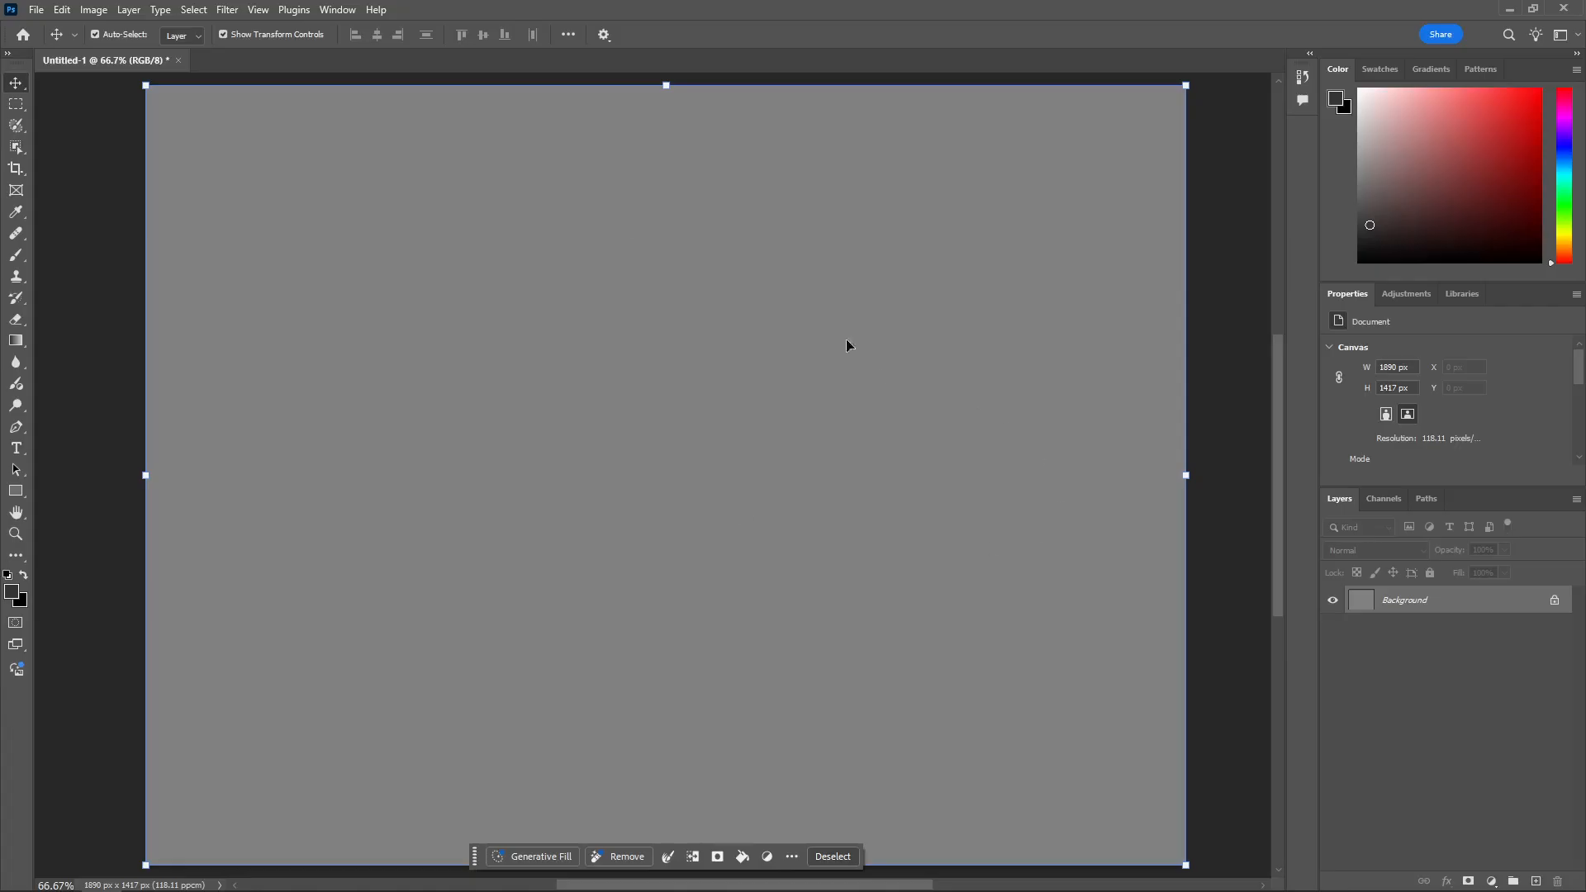
Add about 11.59% coloured noise with Uniform distribution to the gray Background layer
left_click(236, 10)
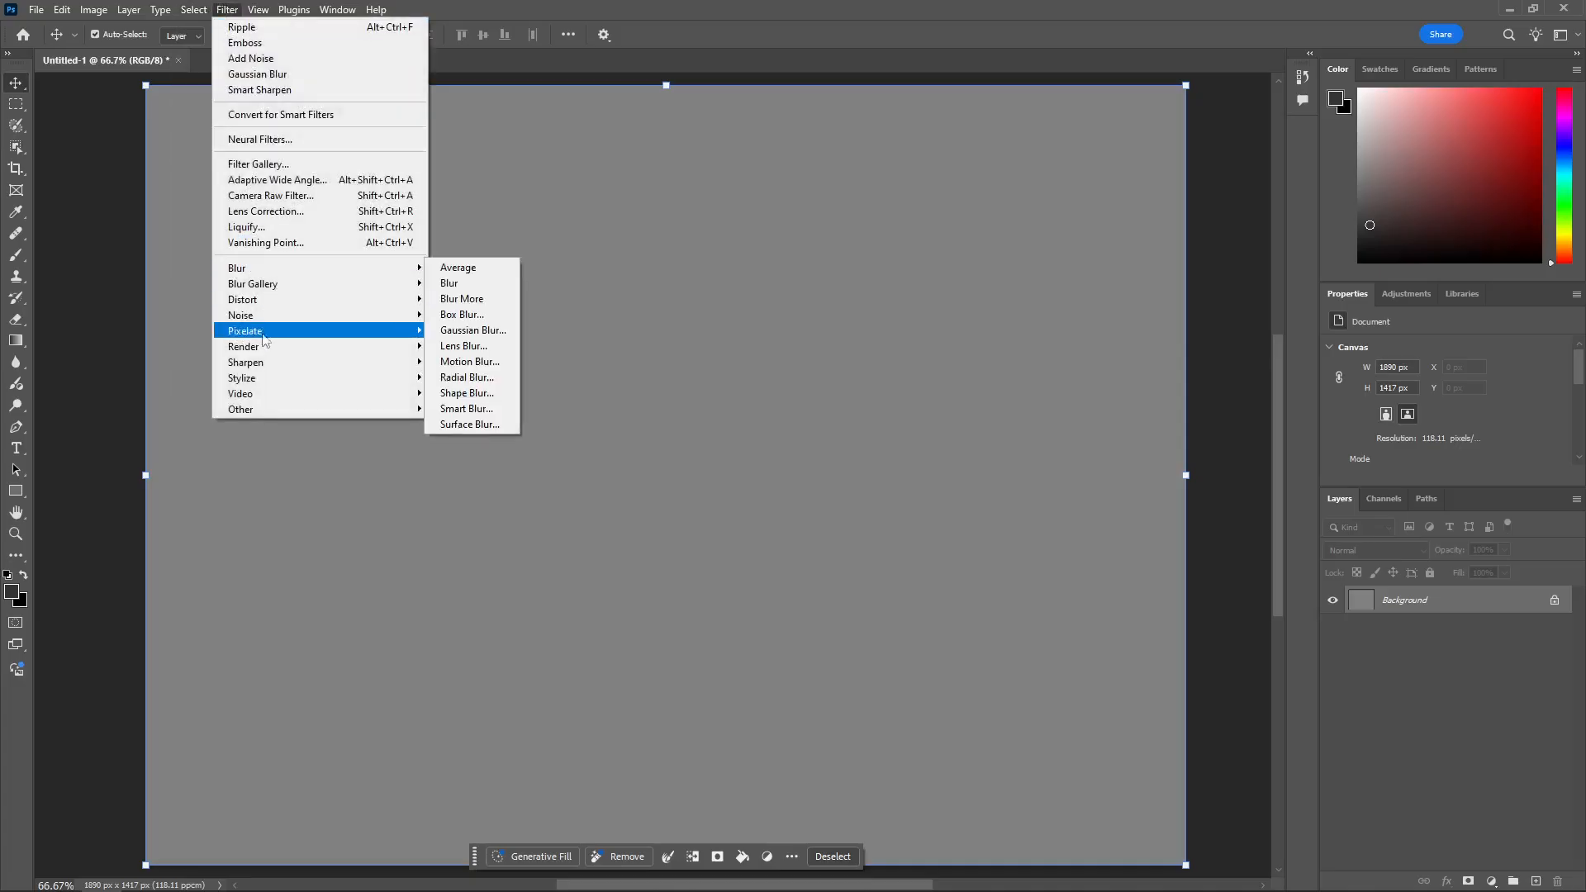
mouse_move(285, 317)
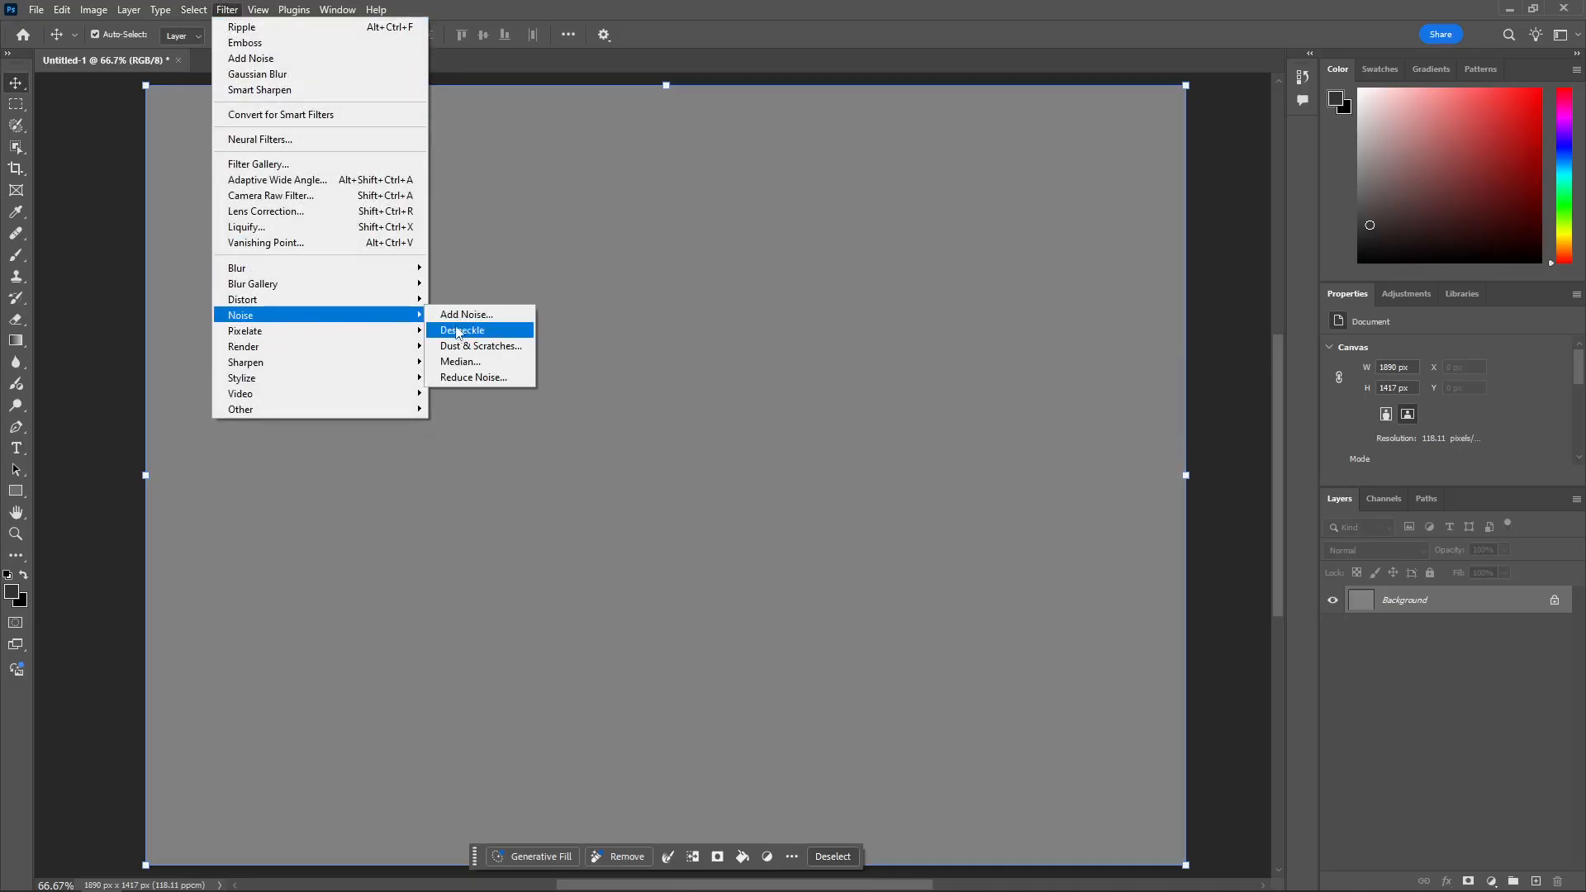
left_click(496, 316)
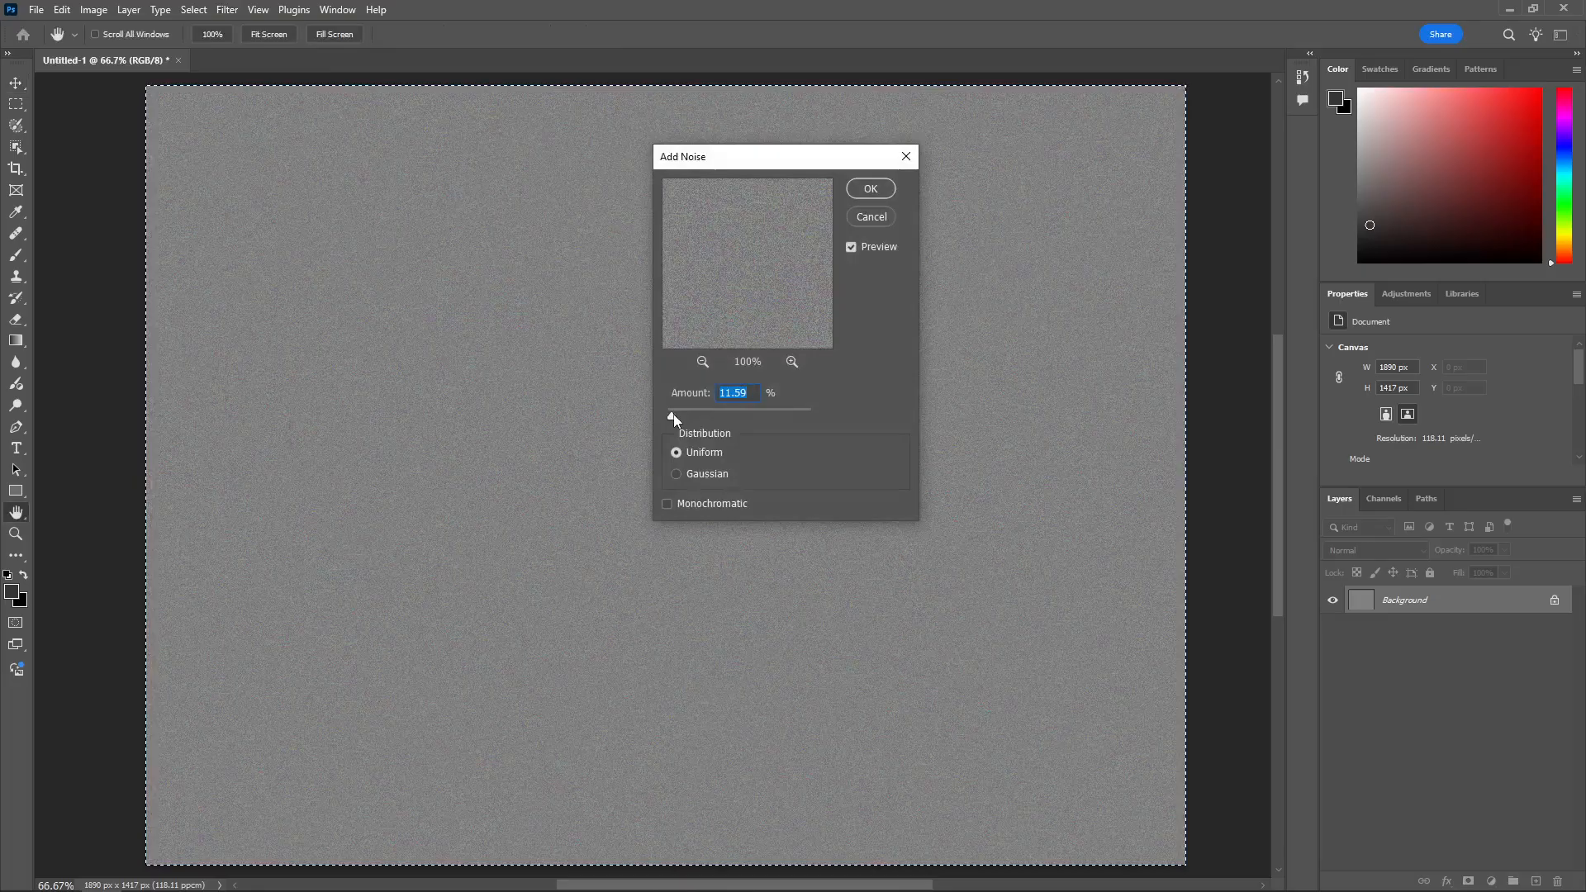
left_click_drag(673, 413, 675, 418)
left_click_drag(675, 418, 673, 417)
left_click(870, 197)
key("v")
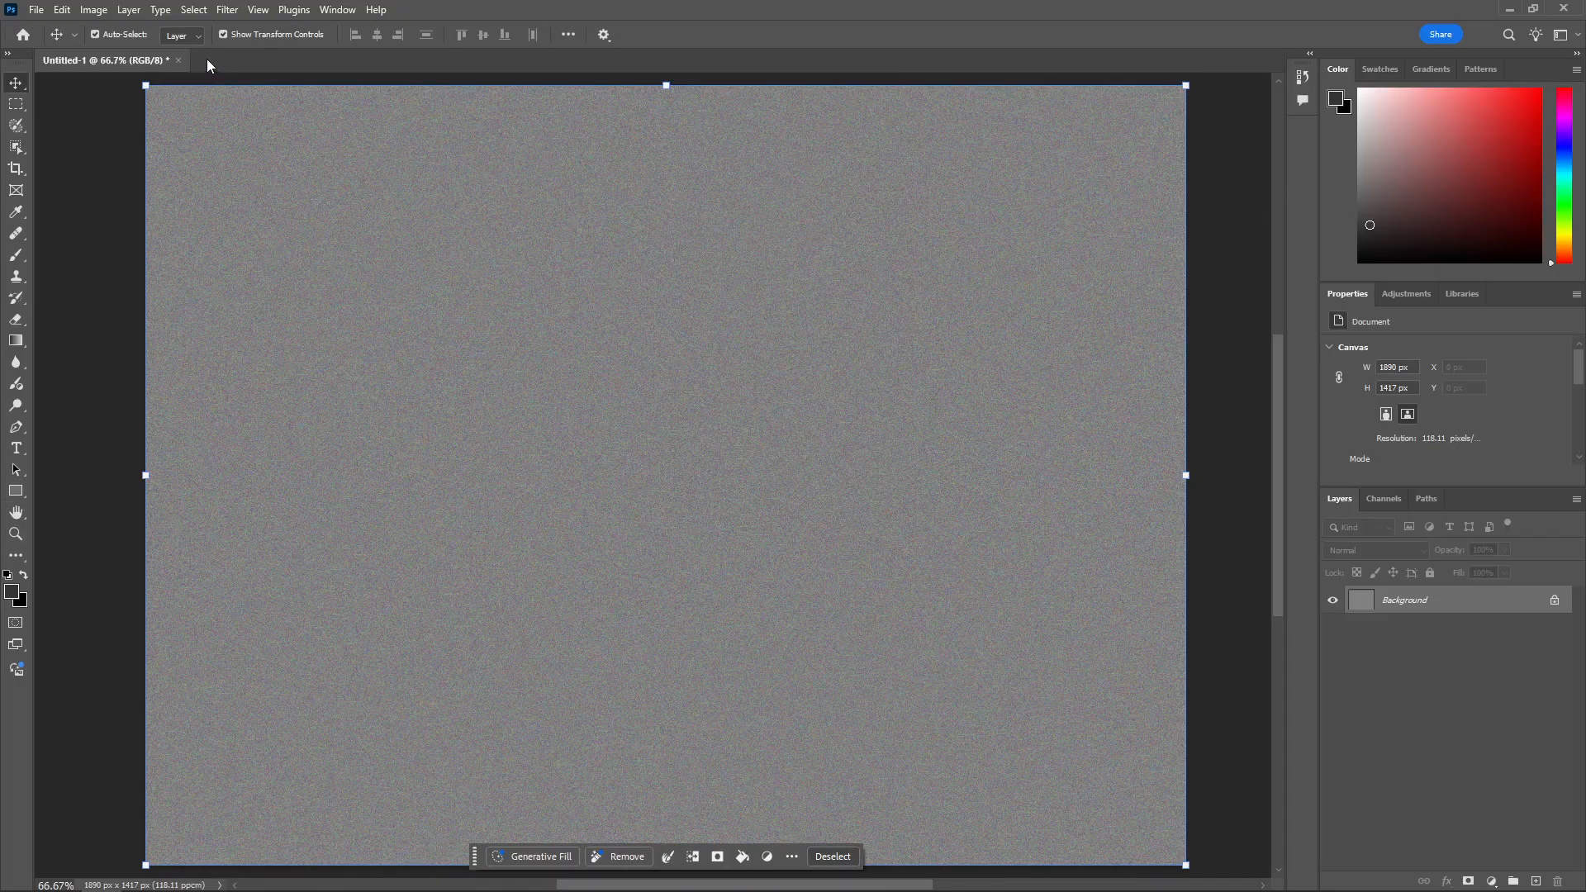
Apply the recently used Emboss filter to the noisy Background layer
left_click(223, 10)
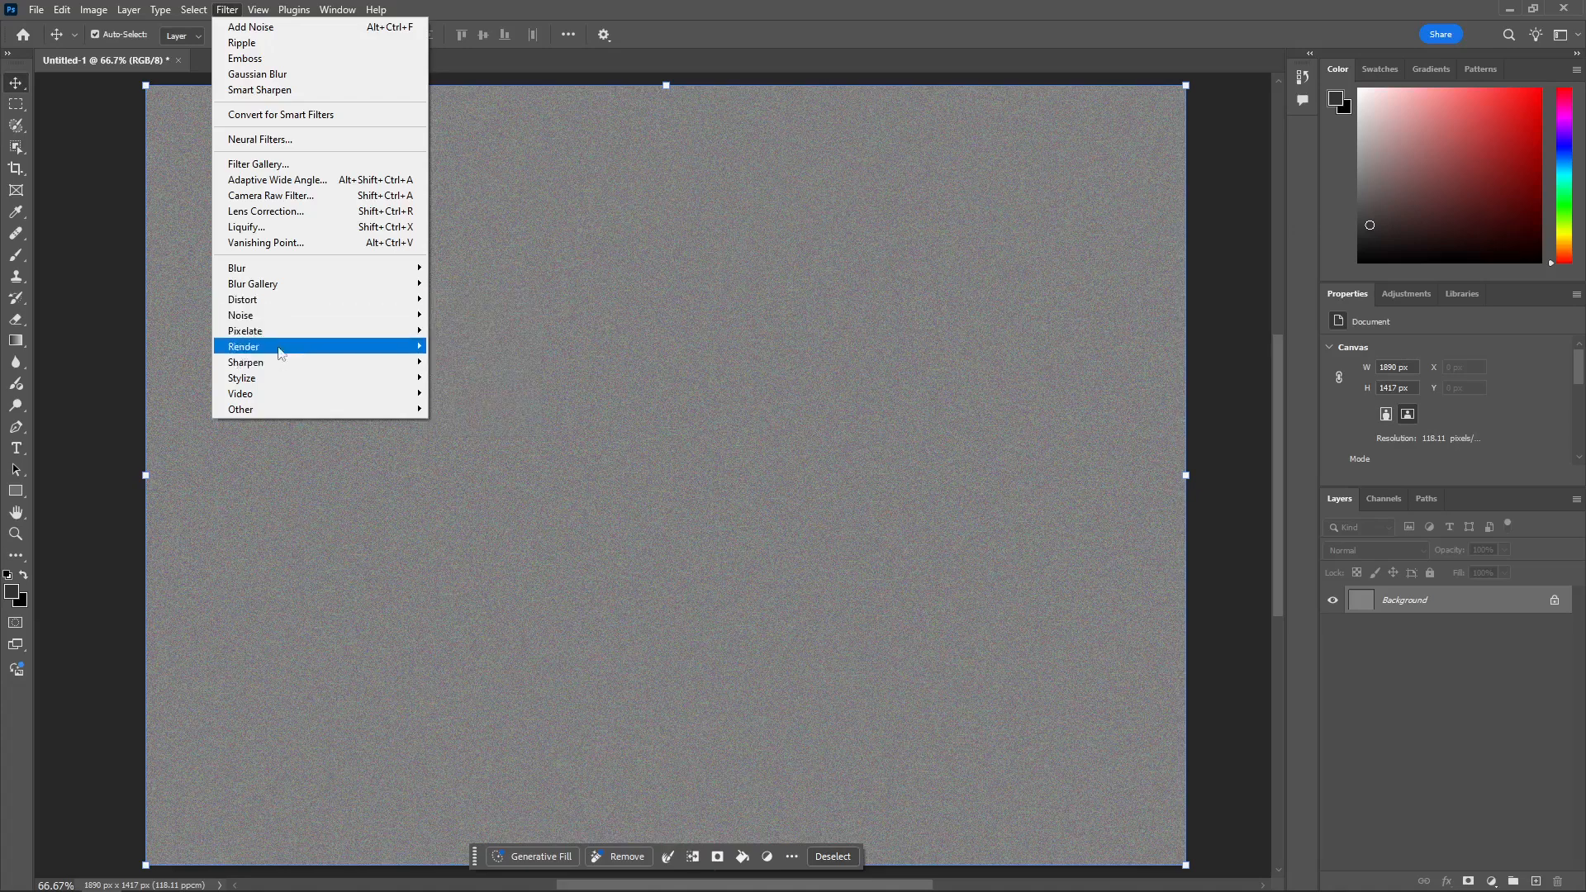
left_click(287, 59)
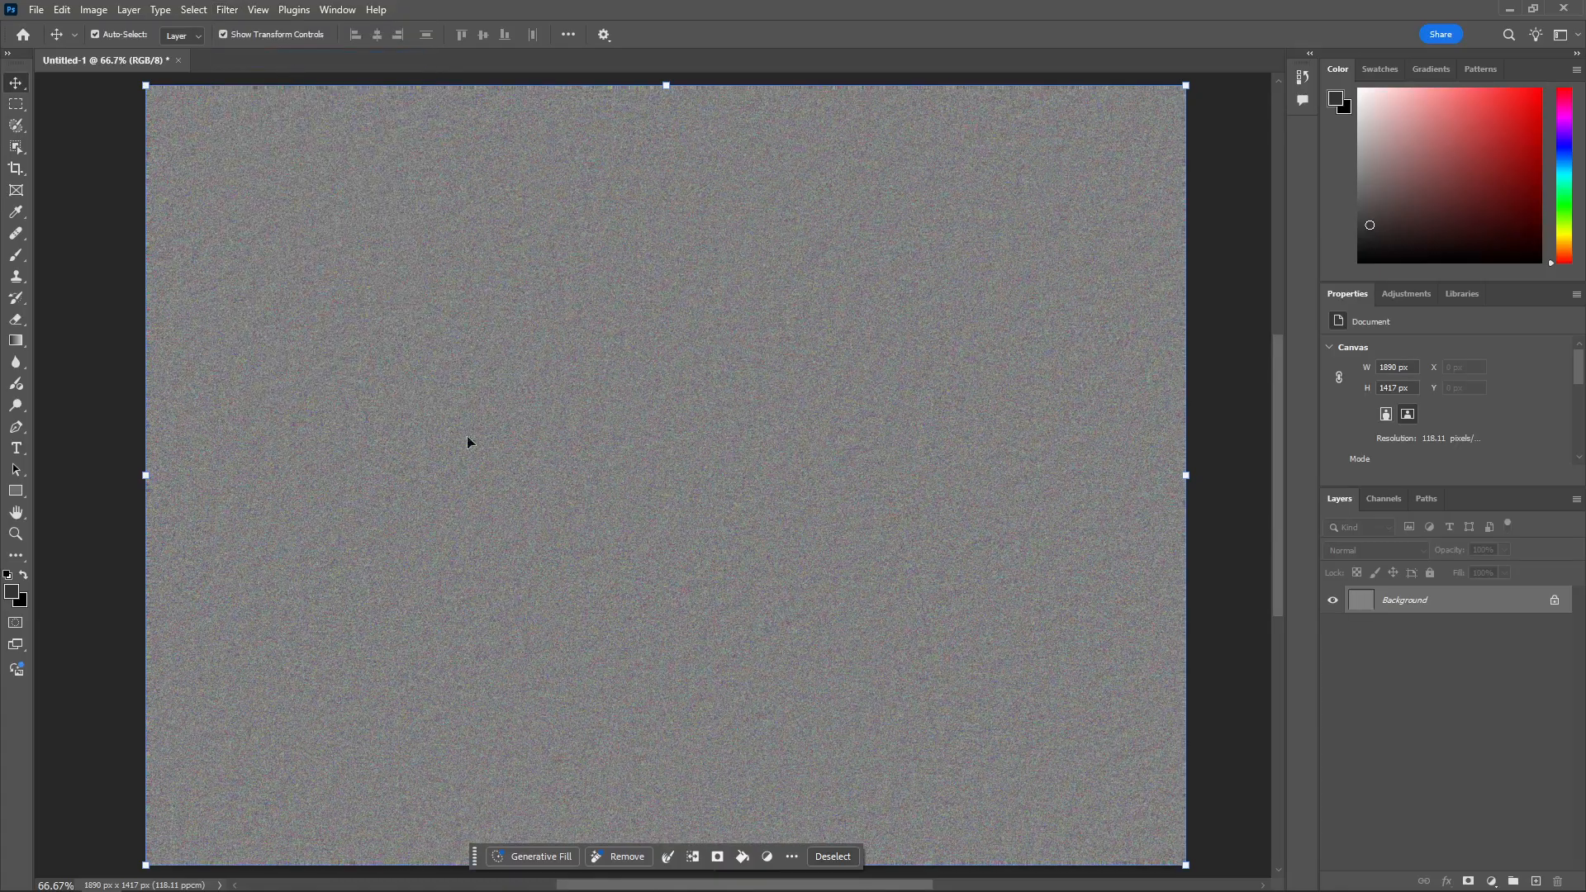
left_click(232, 12)
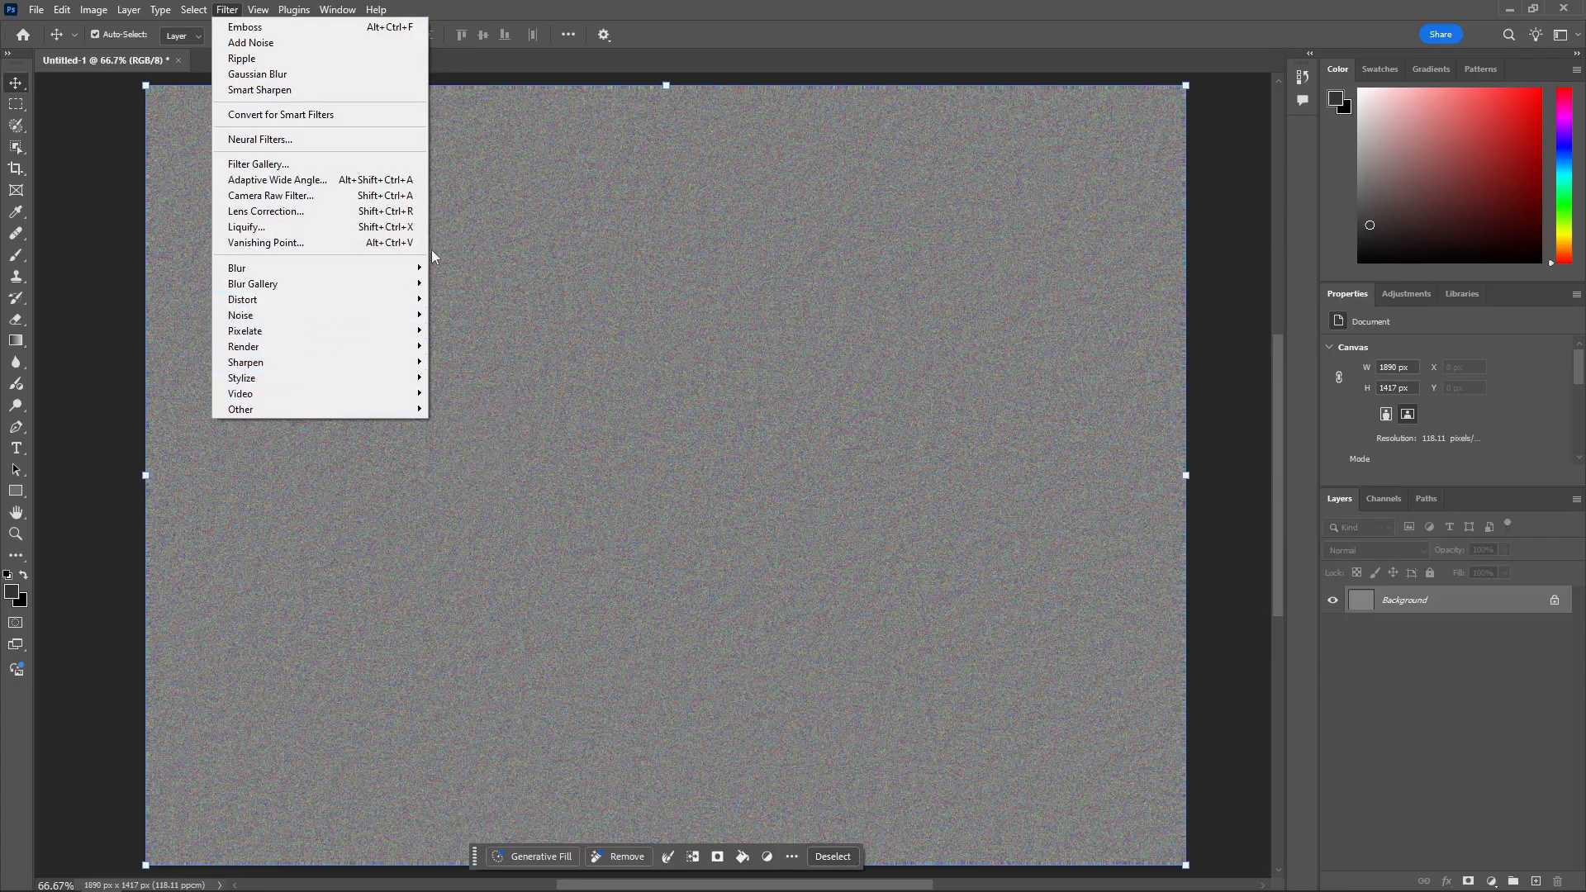
left_click(693, 5)
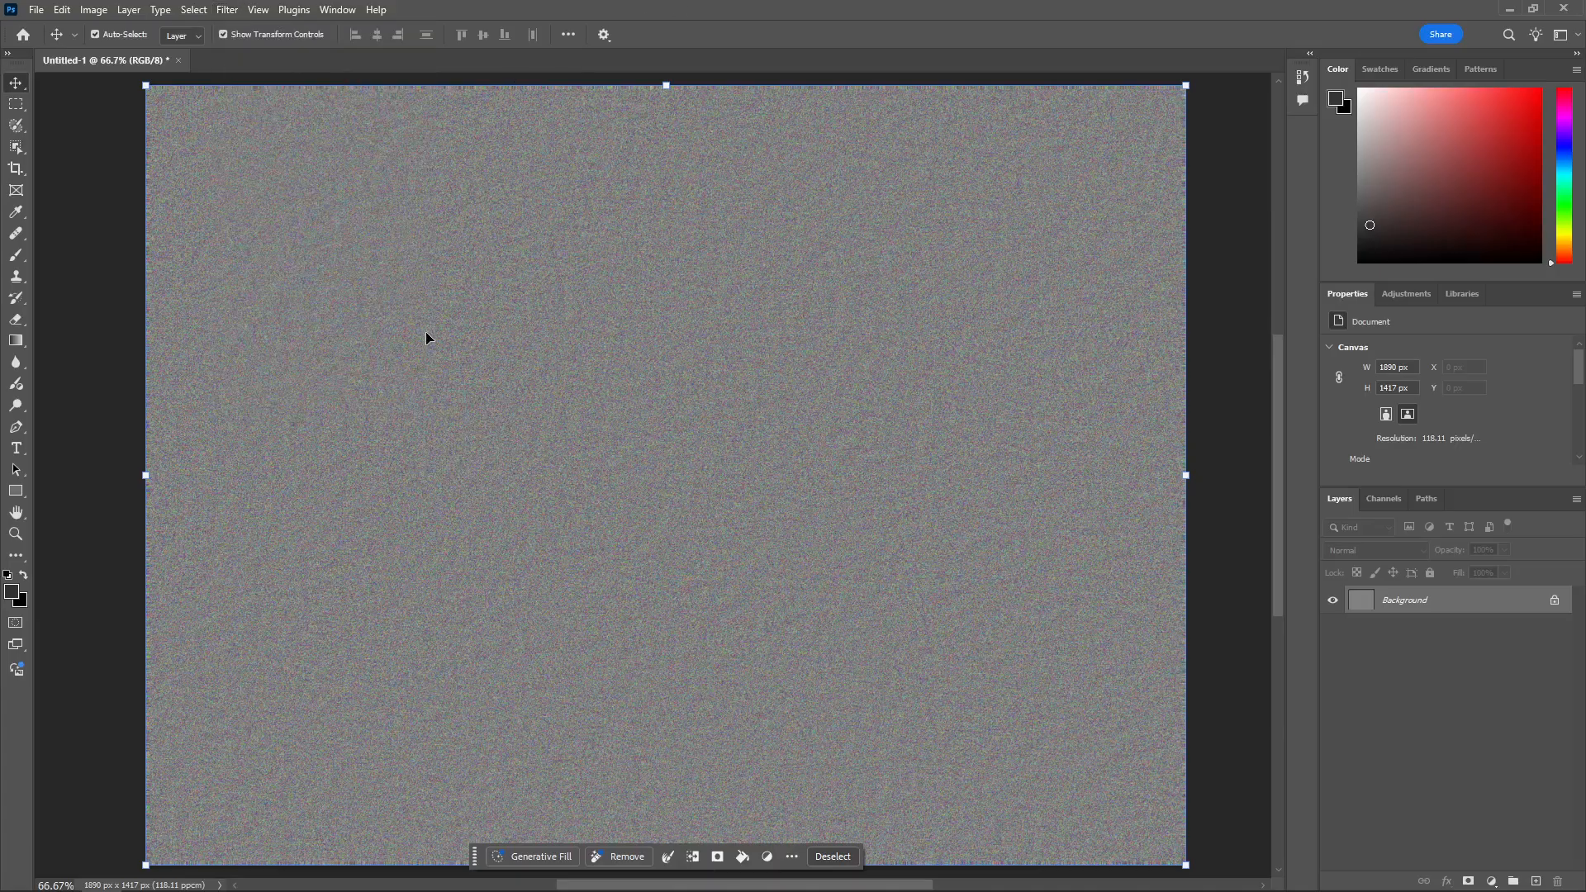
left_click(235, 8)
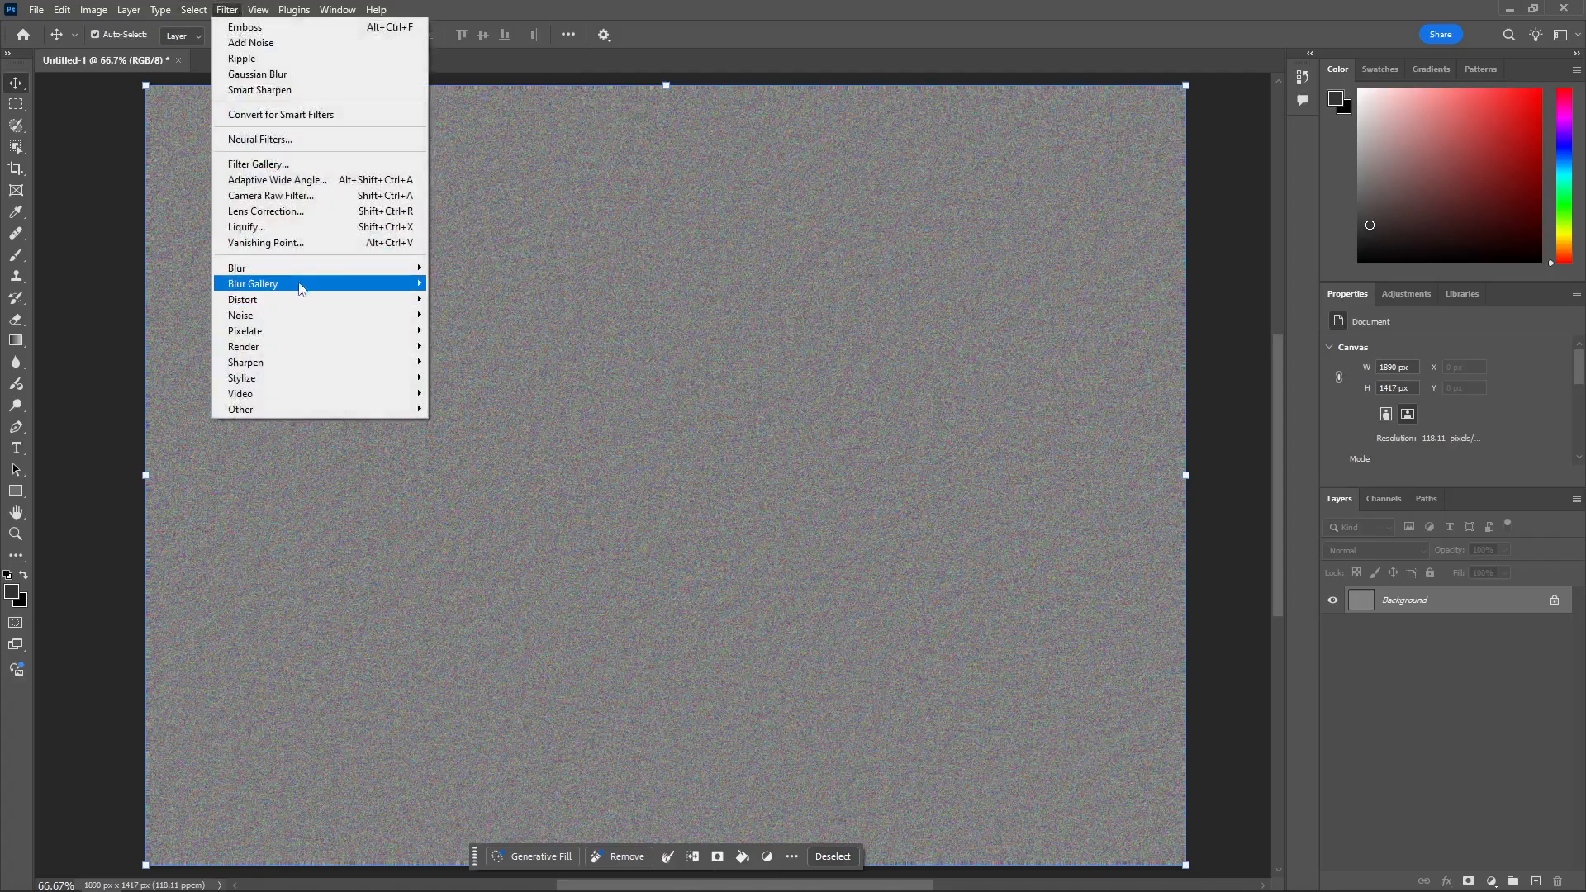
mouse_move(324, 269)
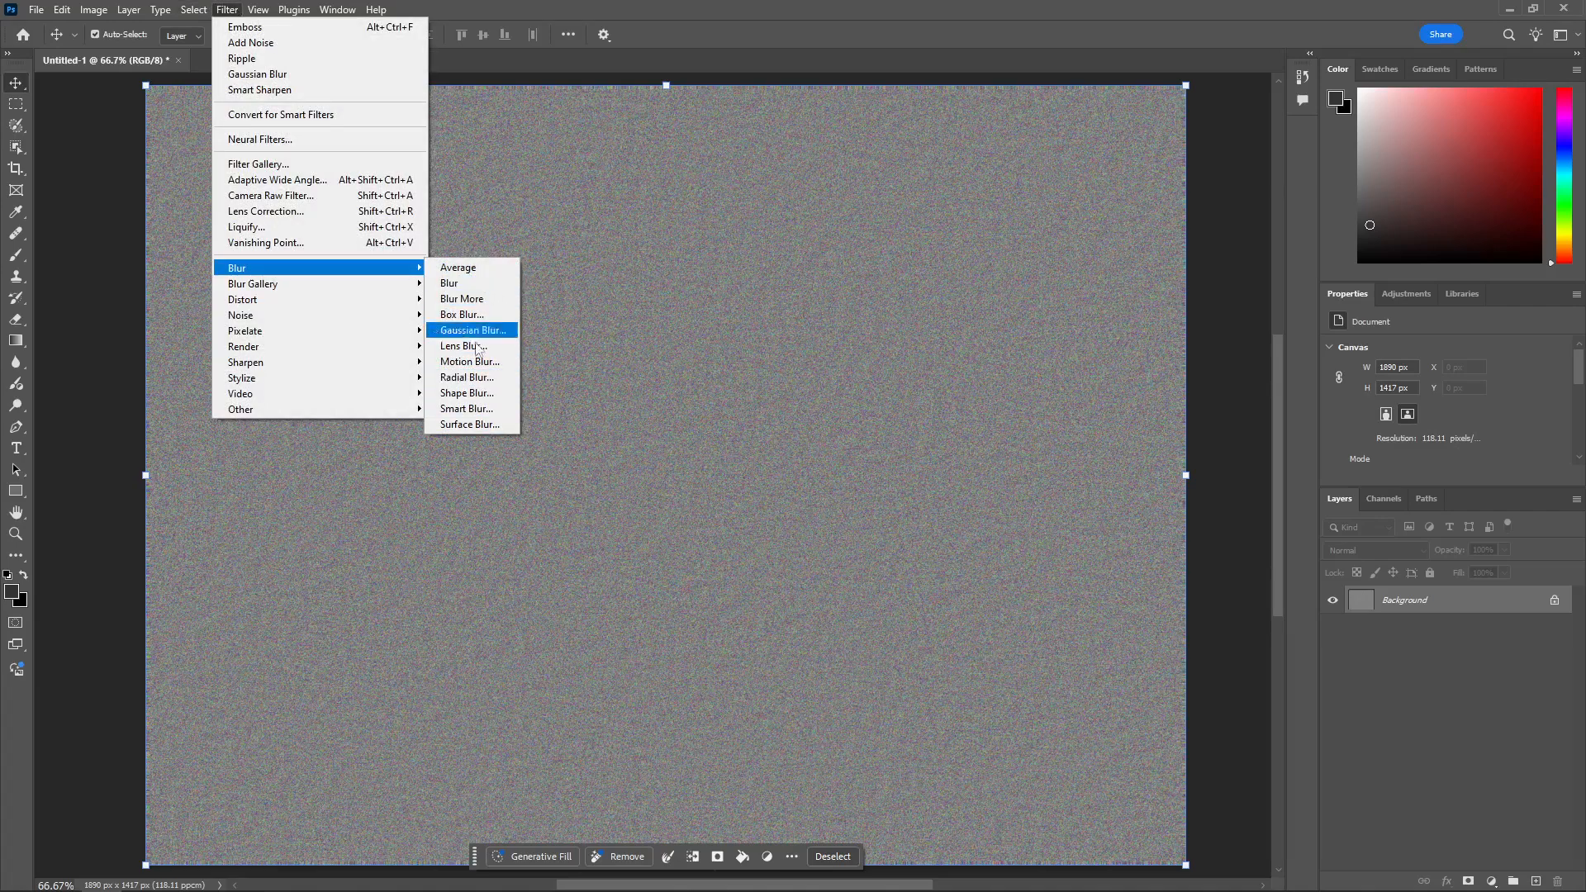
left_click(697, 3)
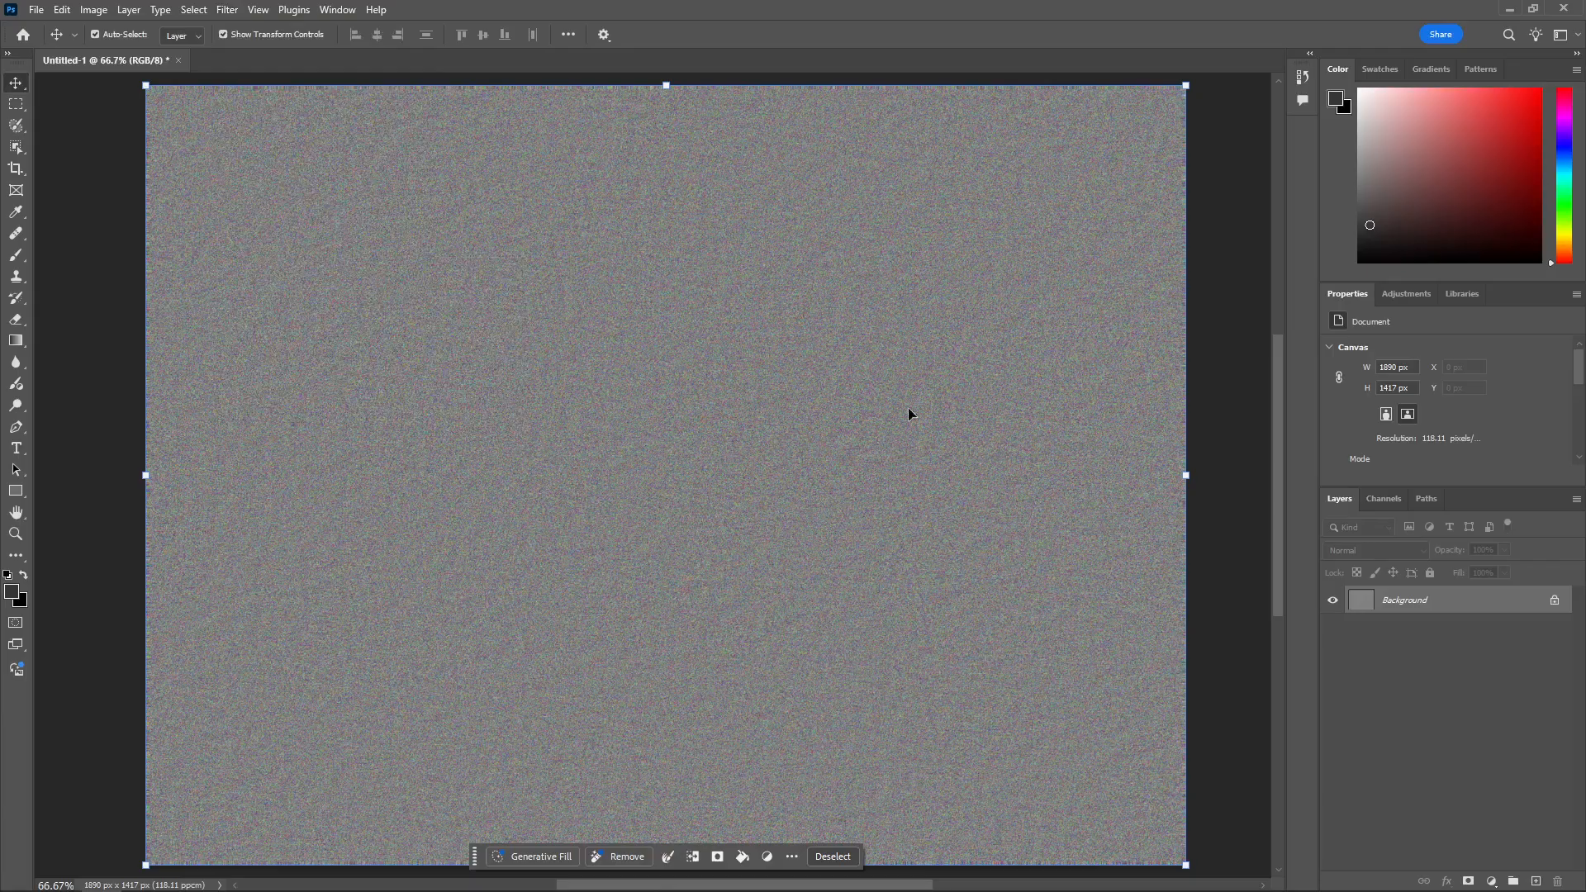
Convert the Background into a regular layer named Layer 0 and set its blend mode to Overlay
double_click(1428, 609)
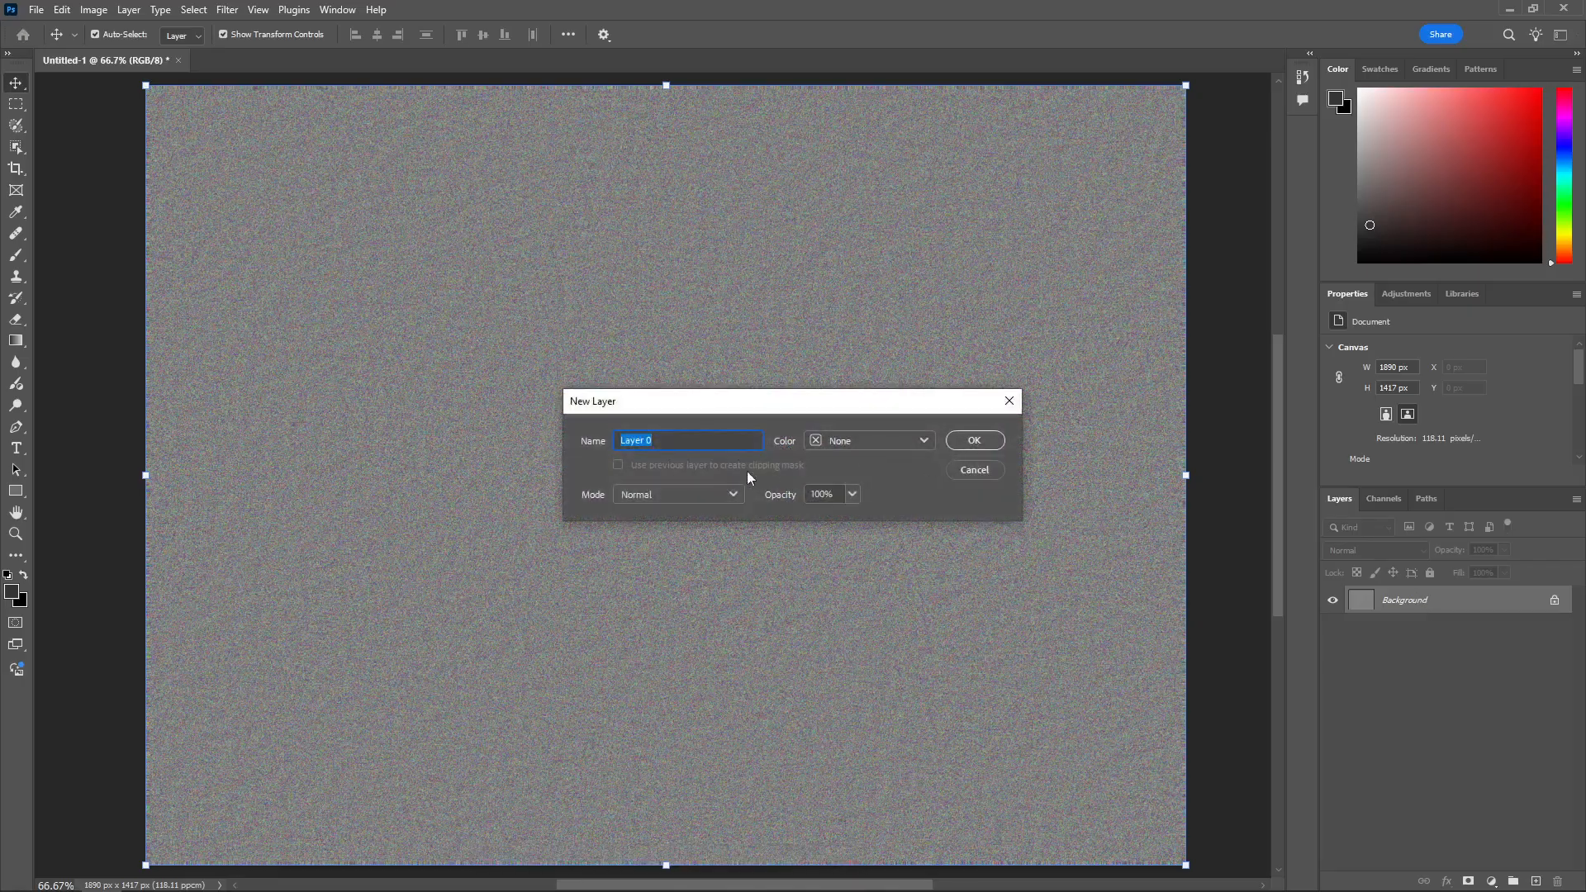
left_click(972, 443)
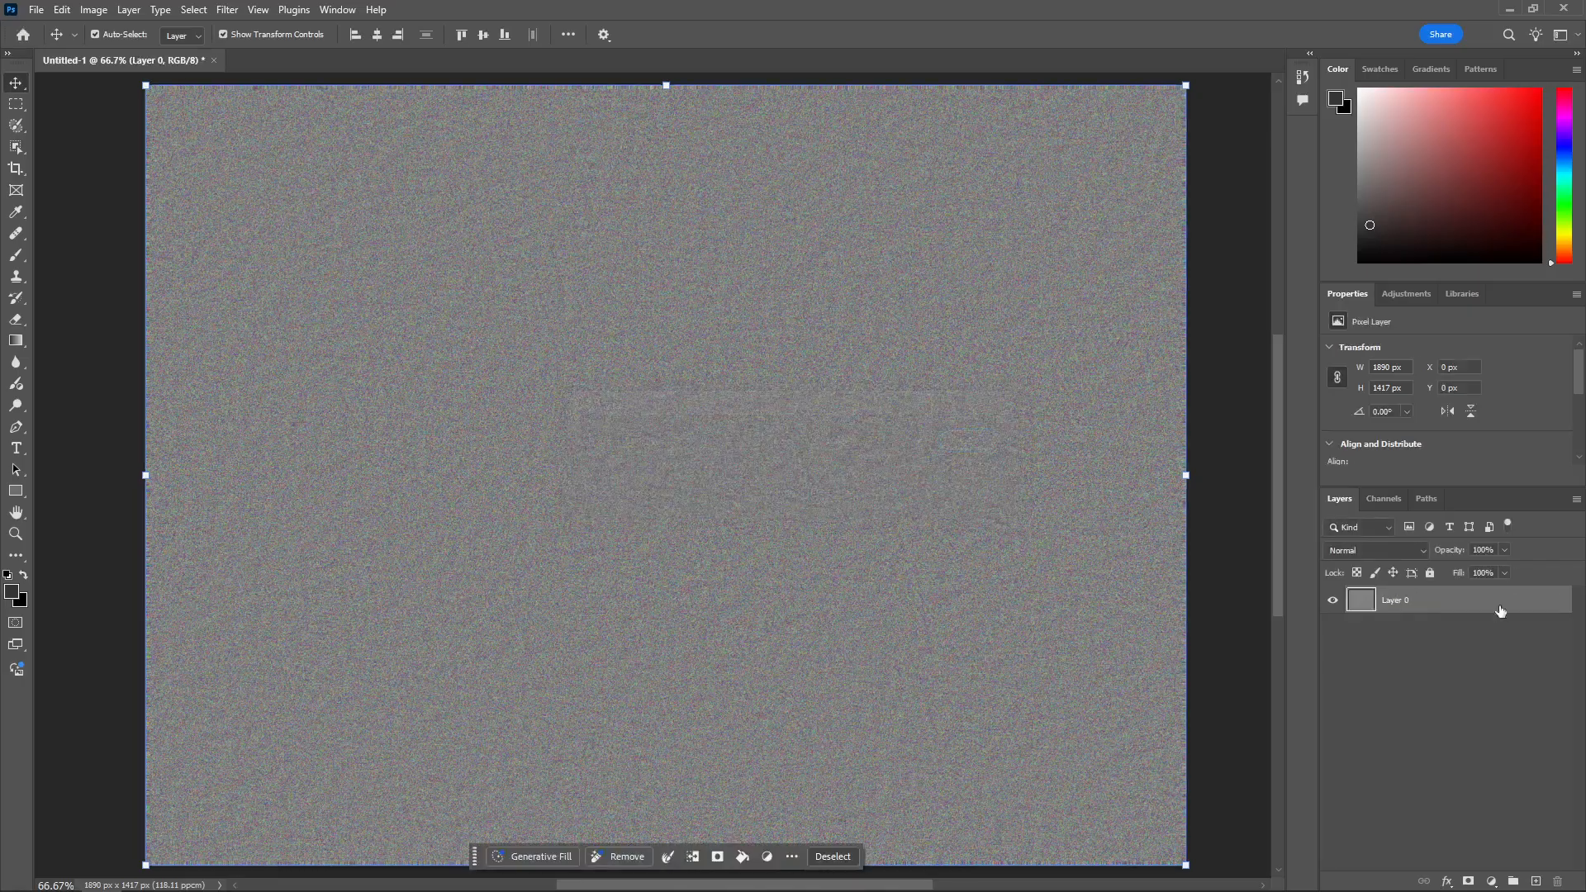
left_click(1368, 549)
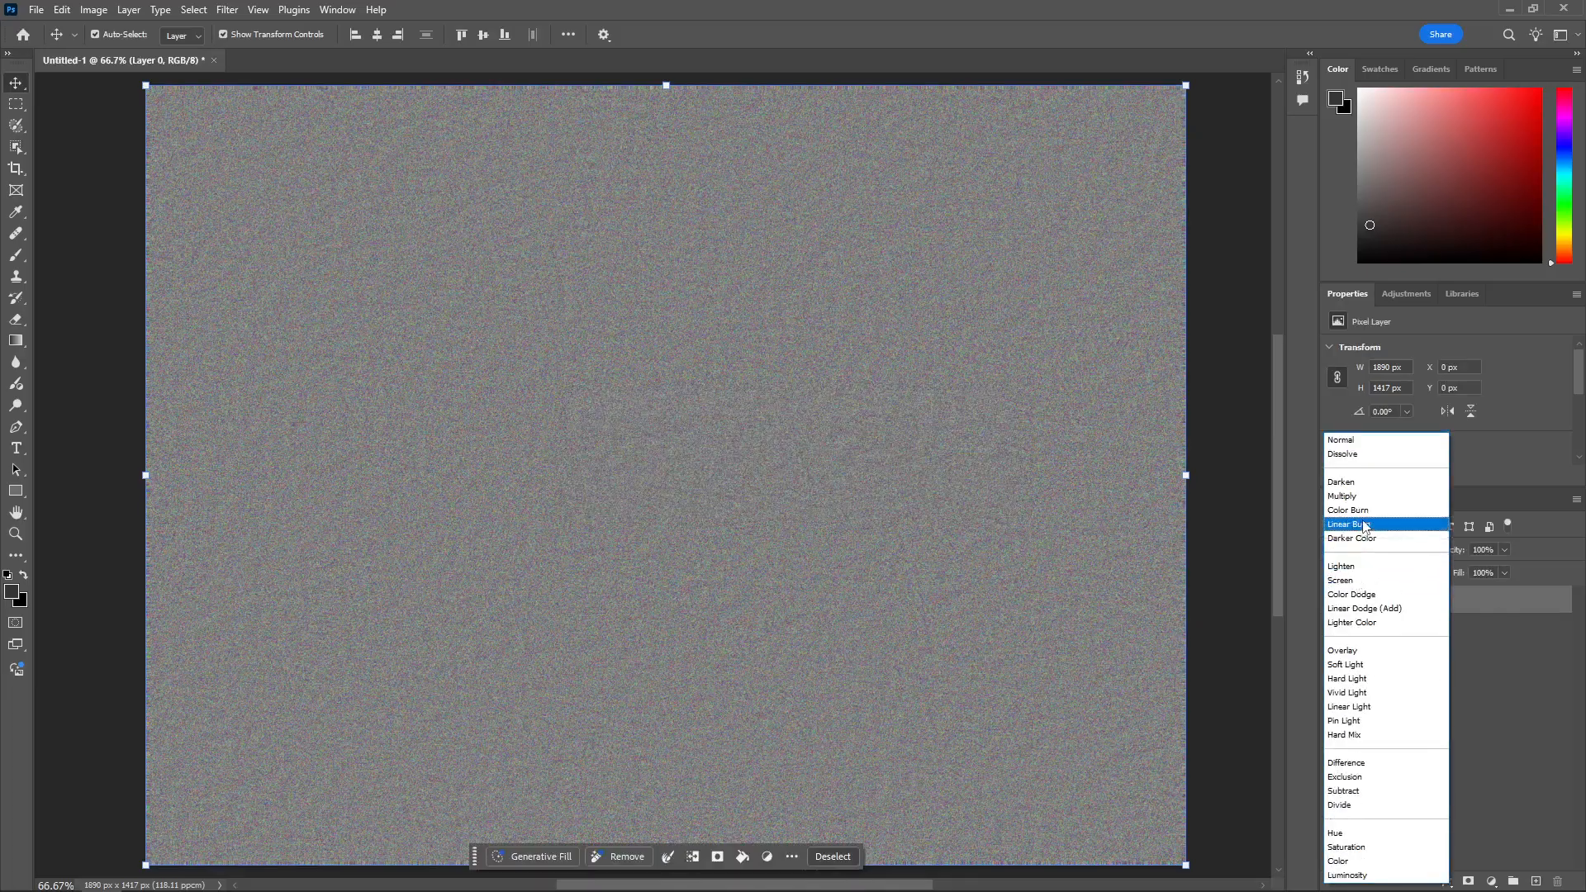
left_click(1365, 652)
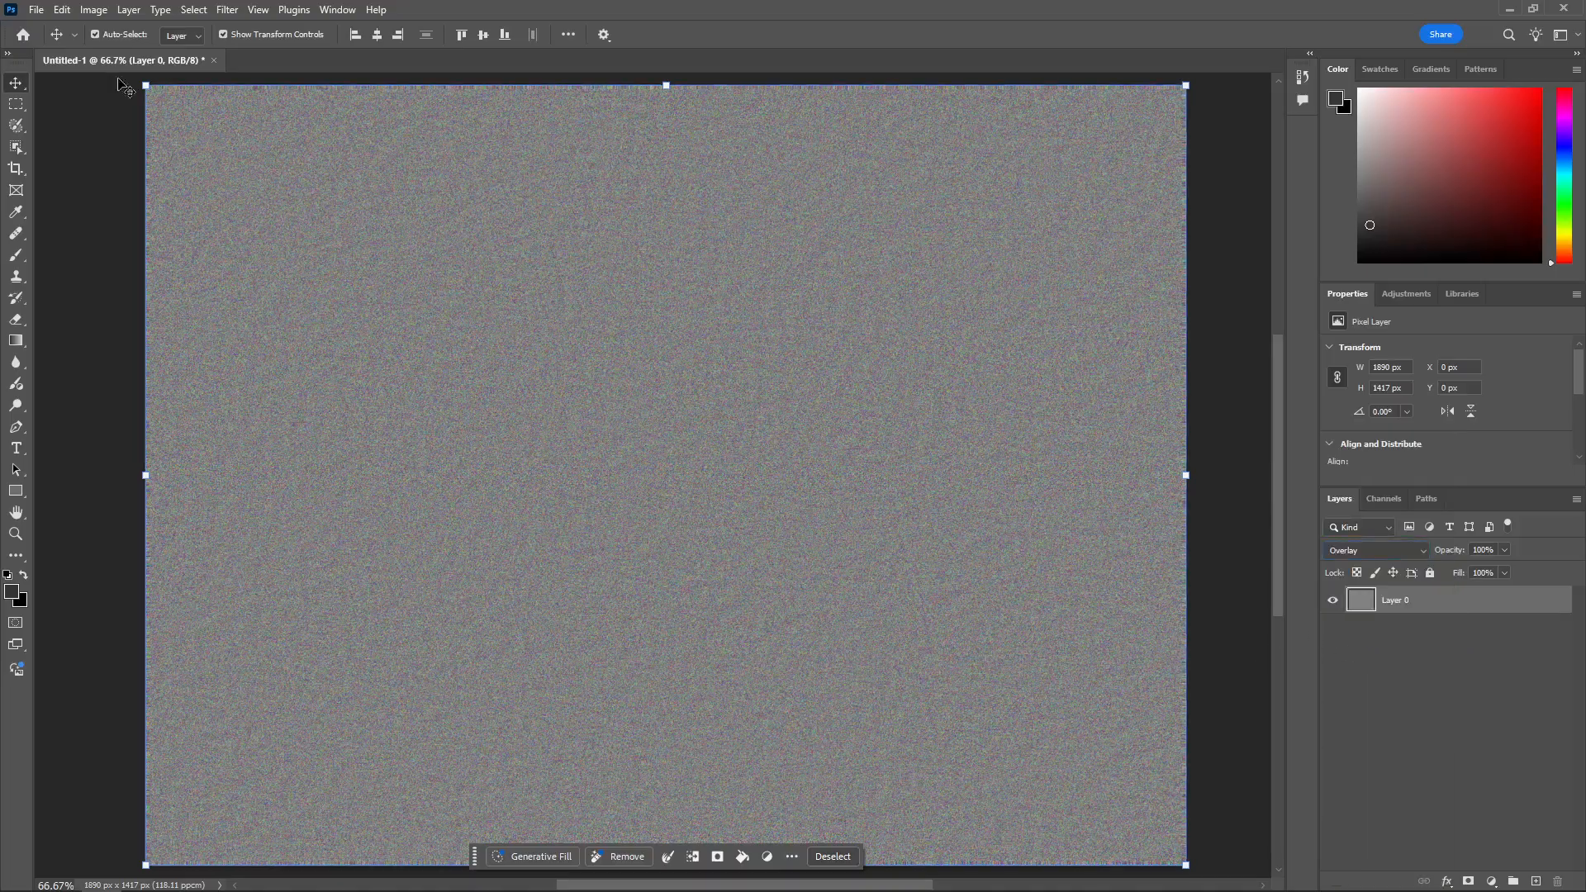
left_click(33, 9)
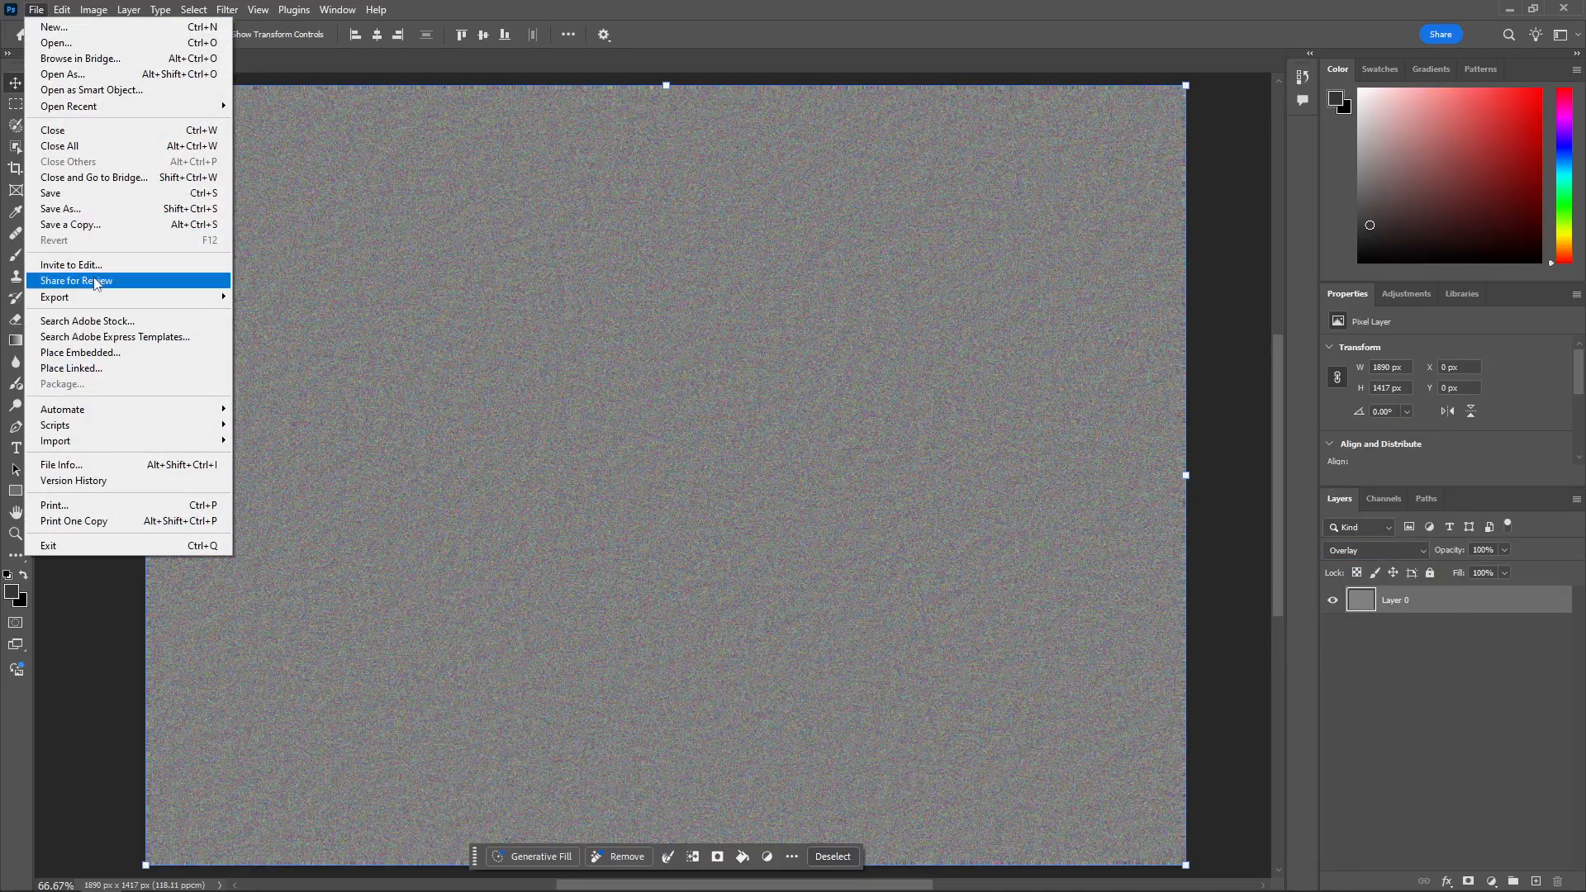
mouse_move(106, 299)
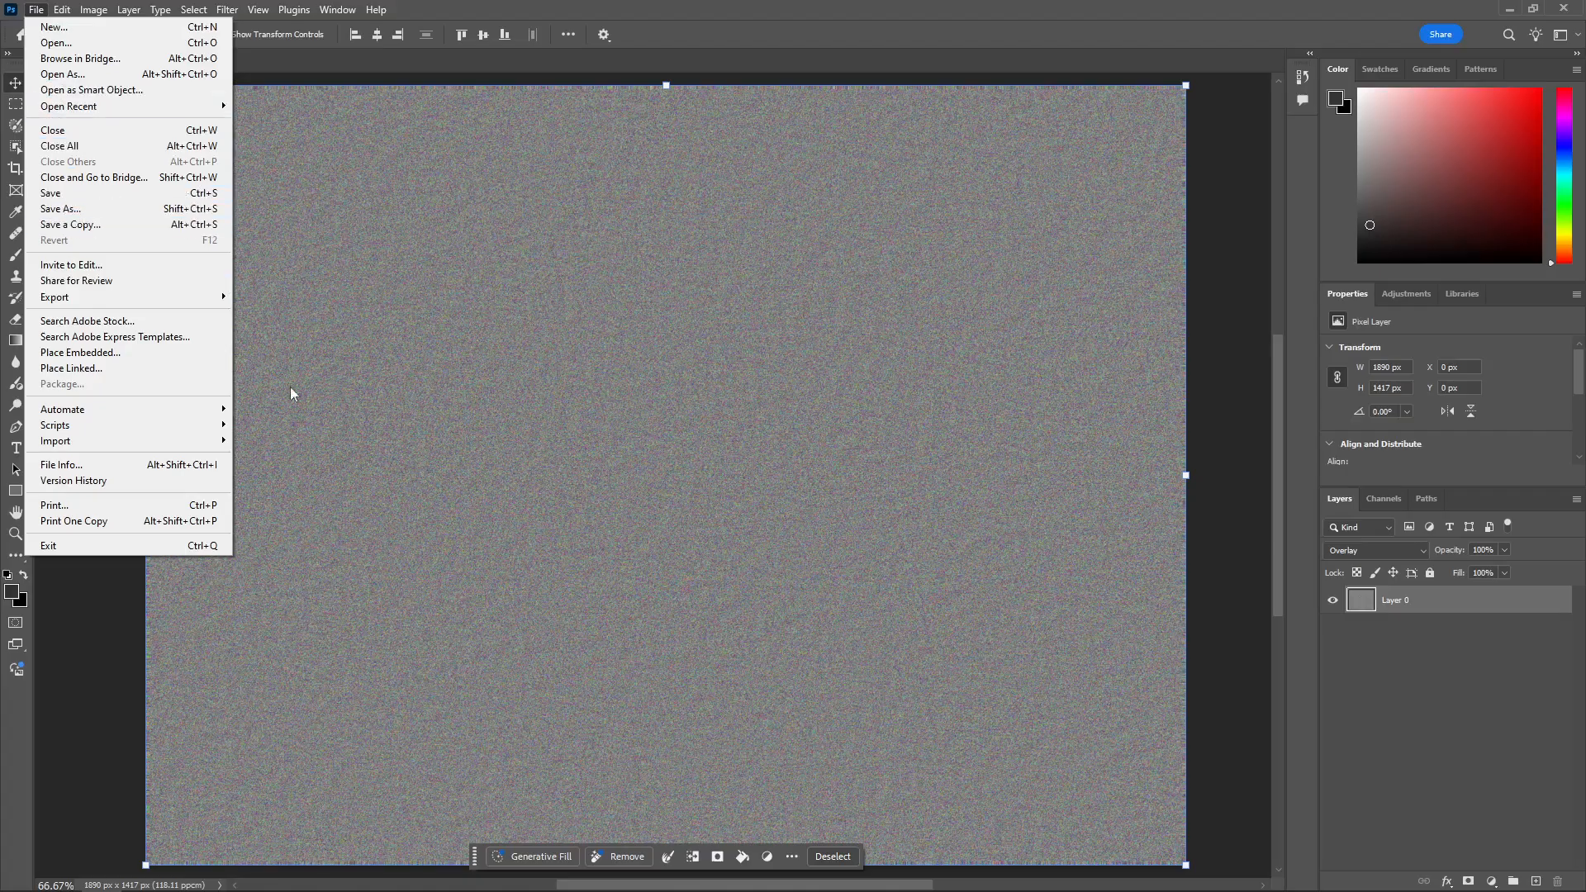
left_click(825, 7)
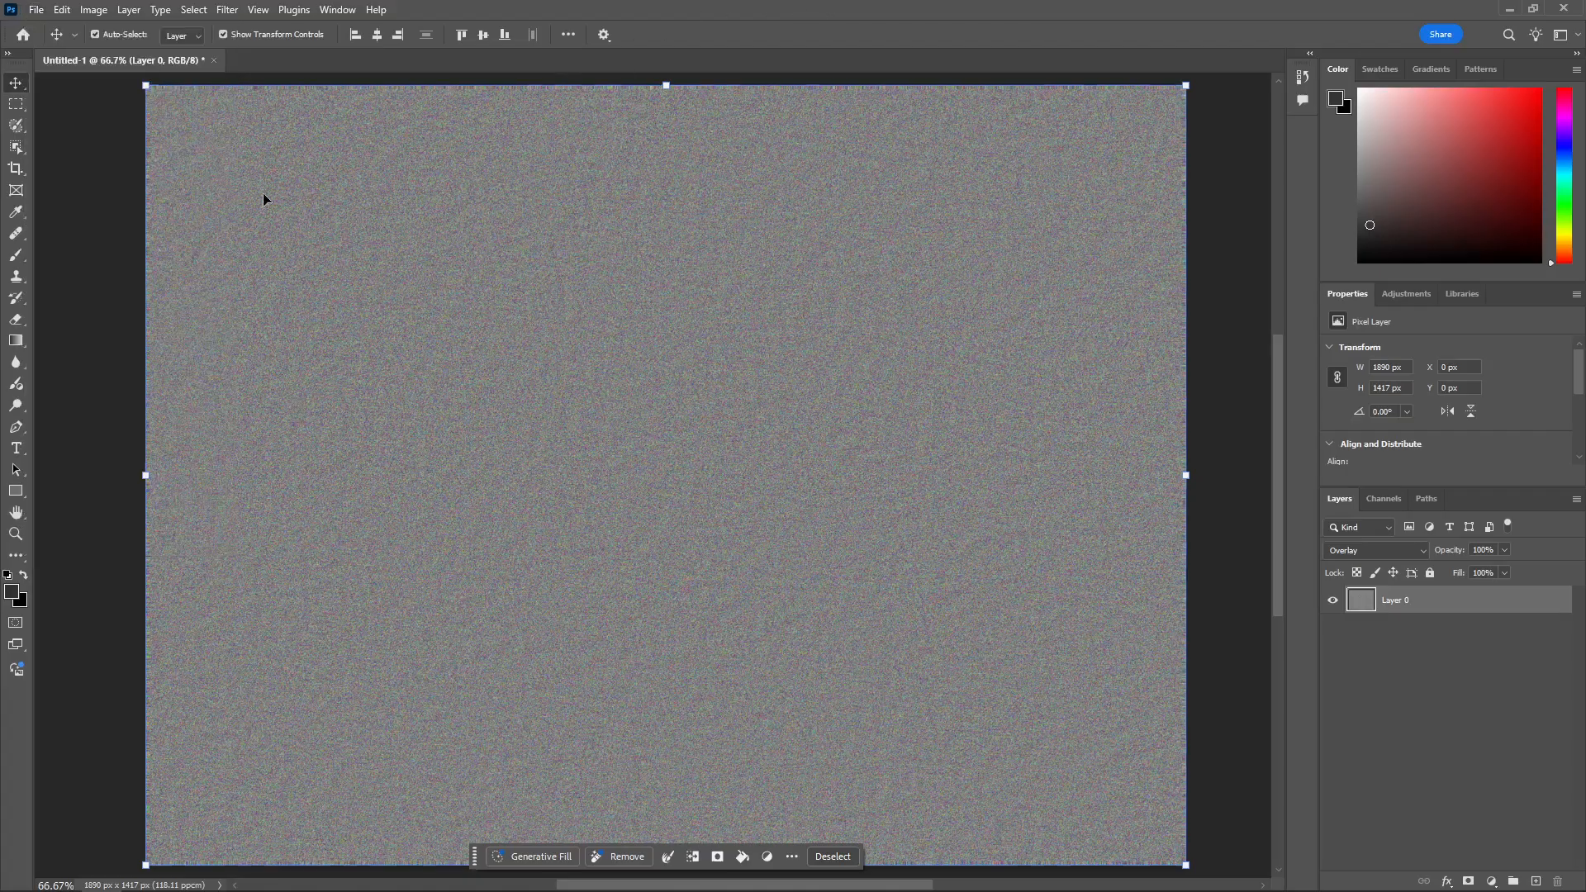